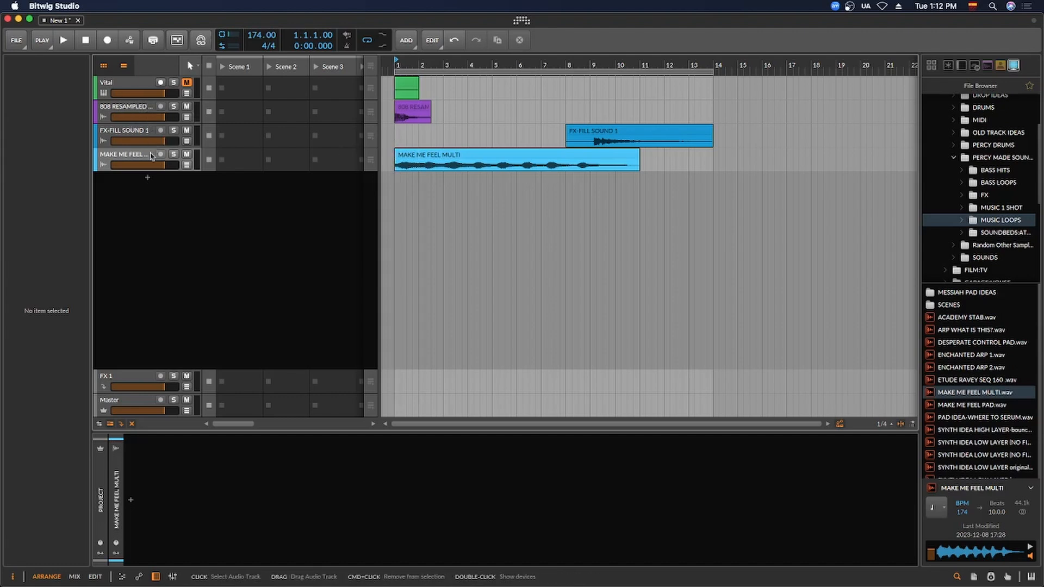
Solo the 808 RESAMPLED track, play its clip from bar 1, stop playback and unsolo the track
click(142, 111)
click(174, 107)
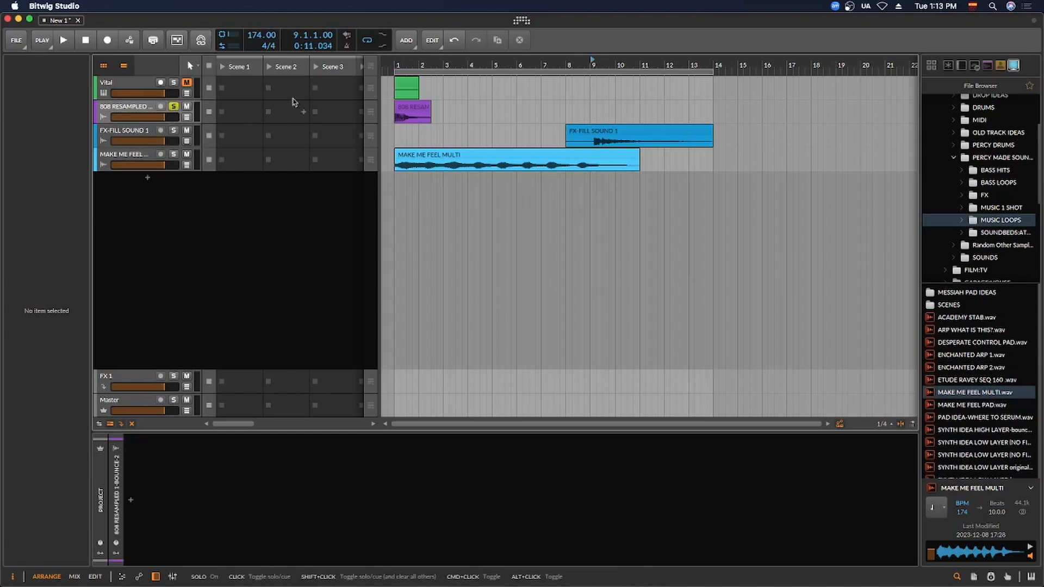
click(412, 112)
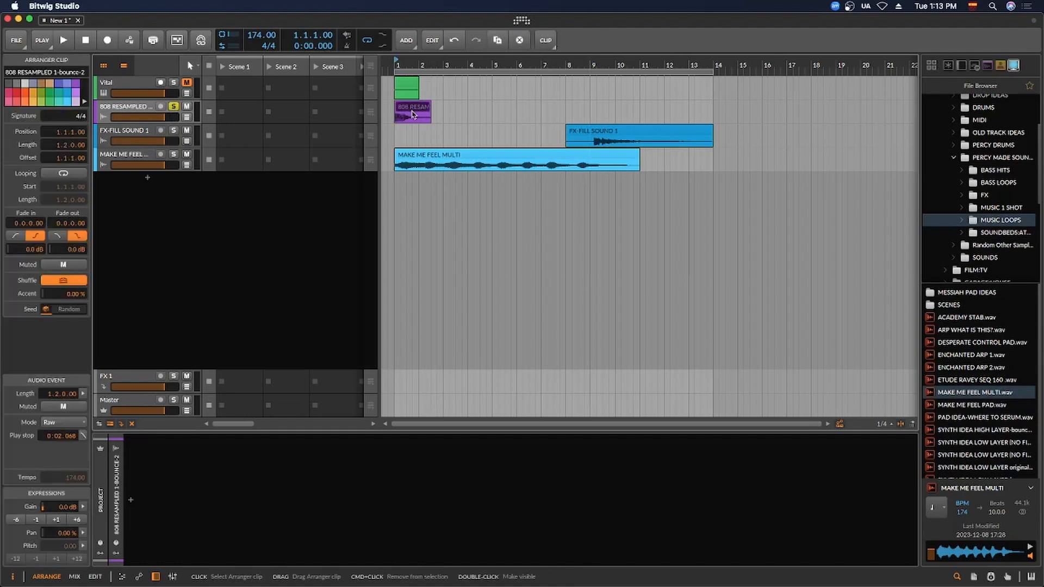
key(space)
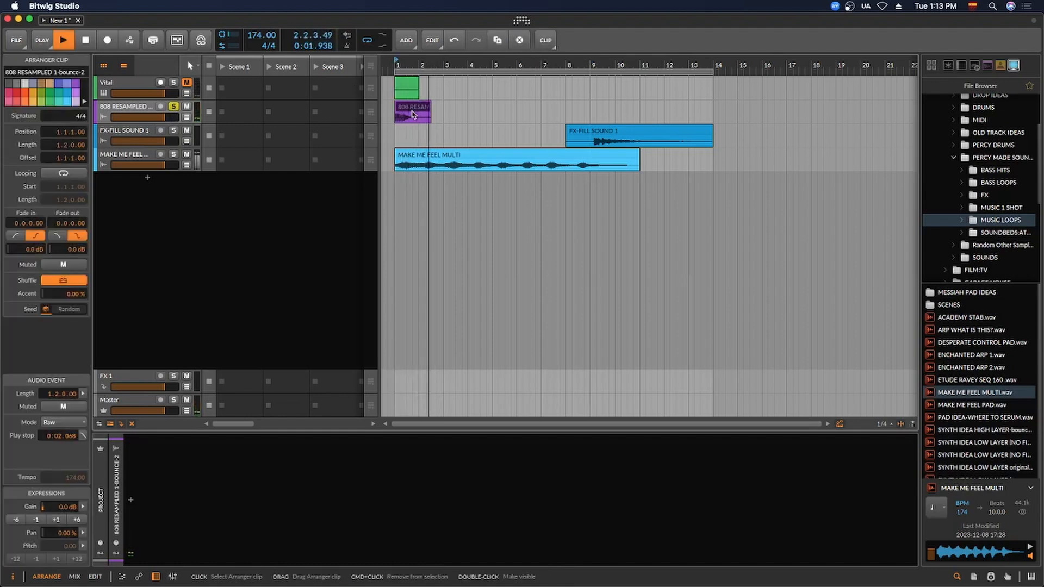
key(space)
click(173, 107)
Audition the FX-FILL SOUND 1 clip on its own from bar 9, ending with its track unsoloed
click(173, 131)
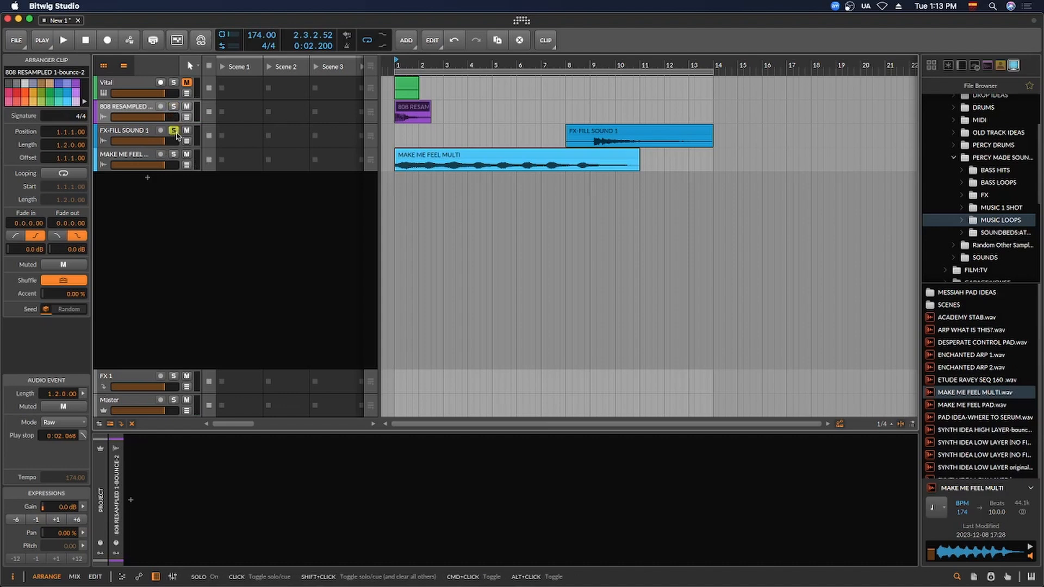
click(683, 134)
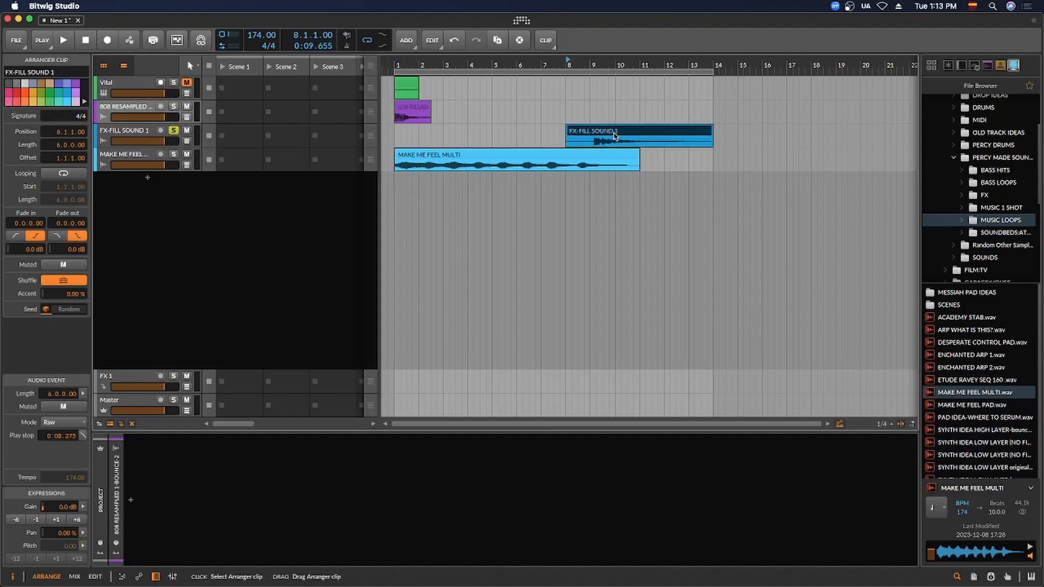
click(593, 67)
key(space)
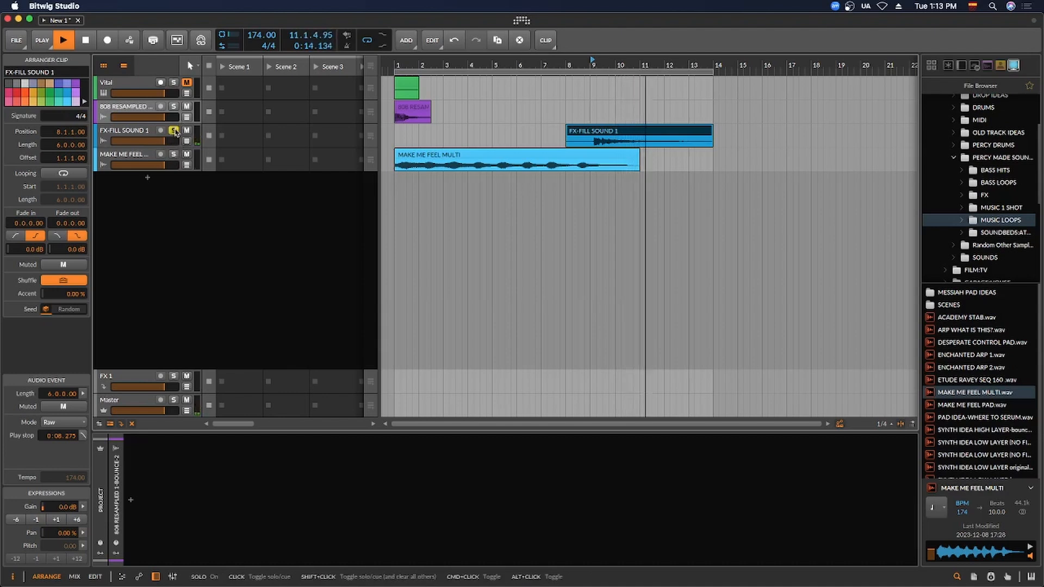
key(space)
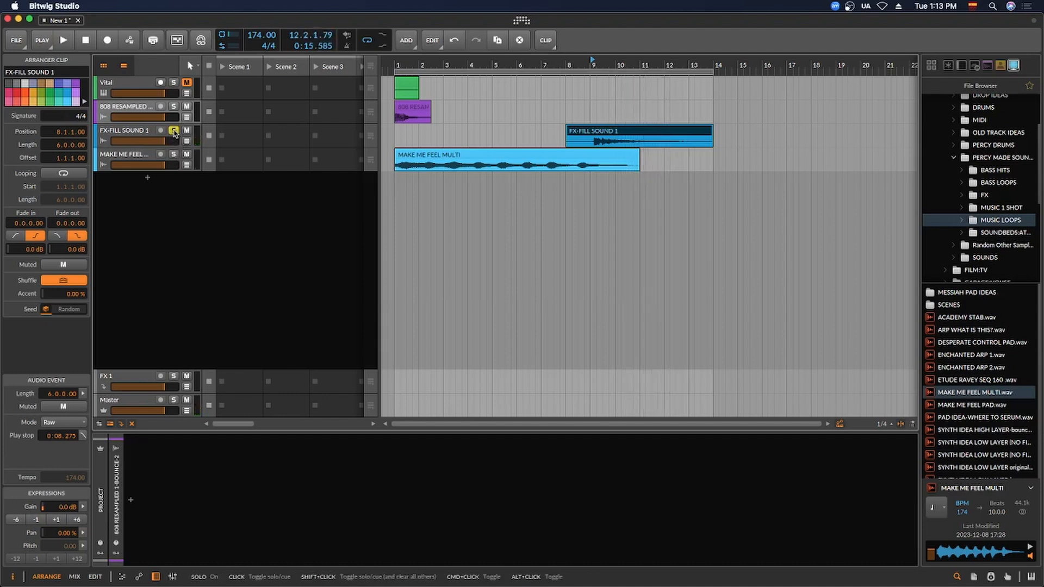
click(174, 131)
Audition the MAKE ME FEEL MULTI clip on its own from bar 1, ending with its track unsoloed
click(174, 154)
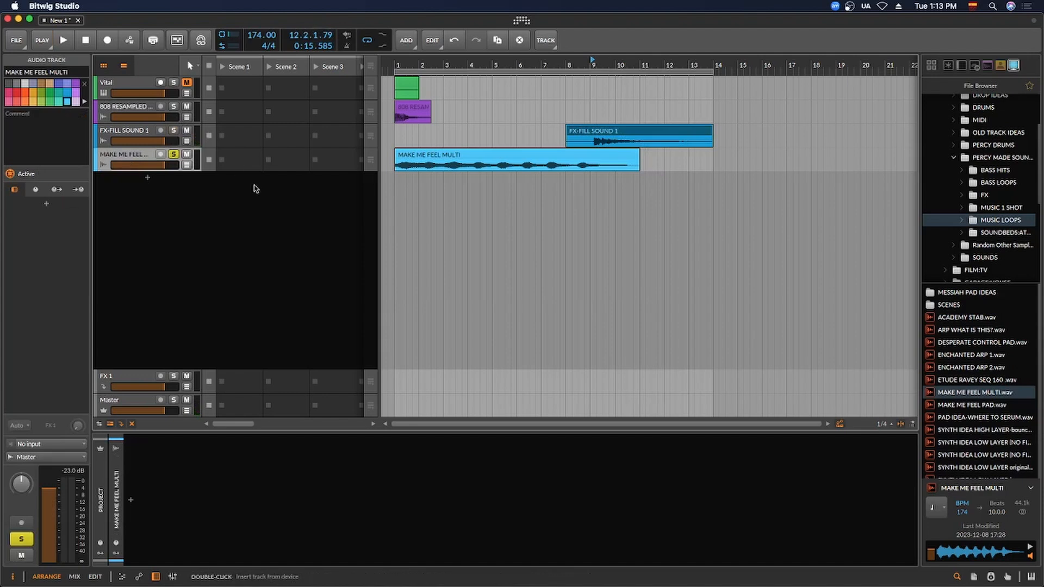
click(444, 156)
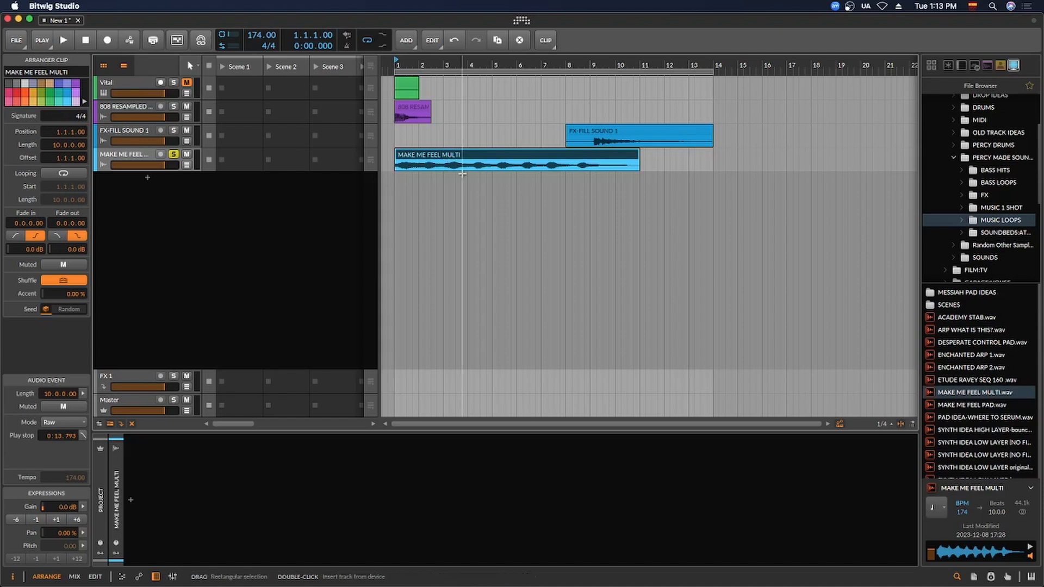
key(space)
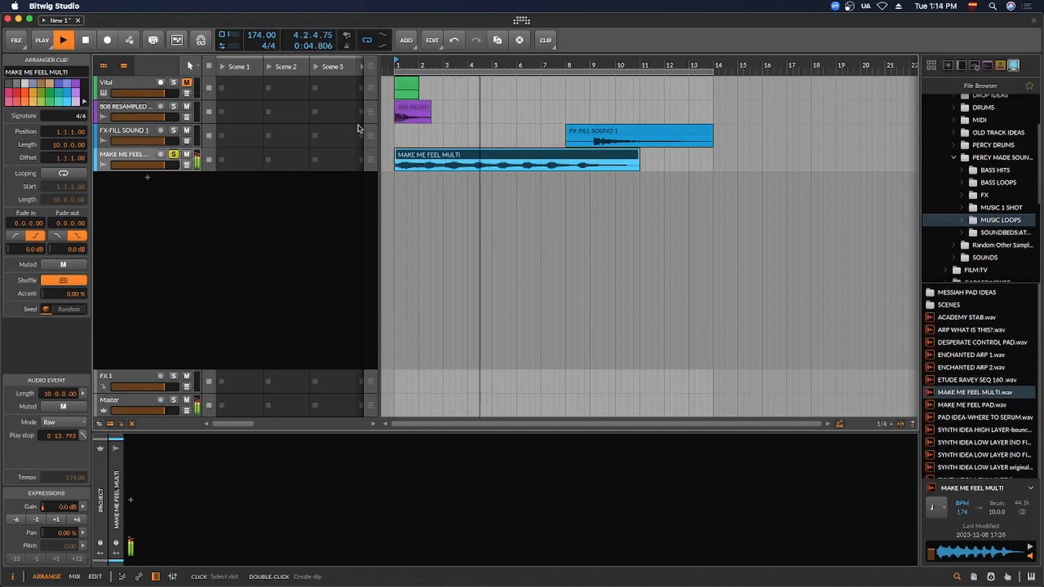
key(space)
click(173, 156)
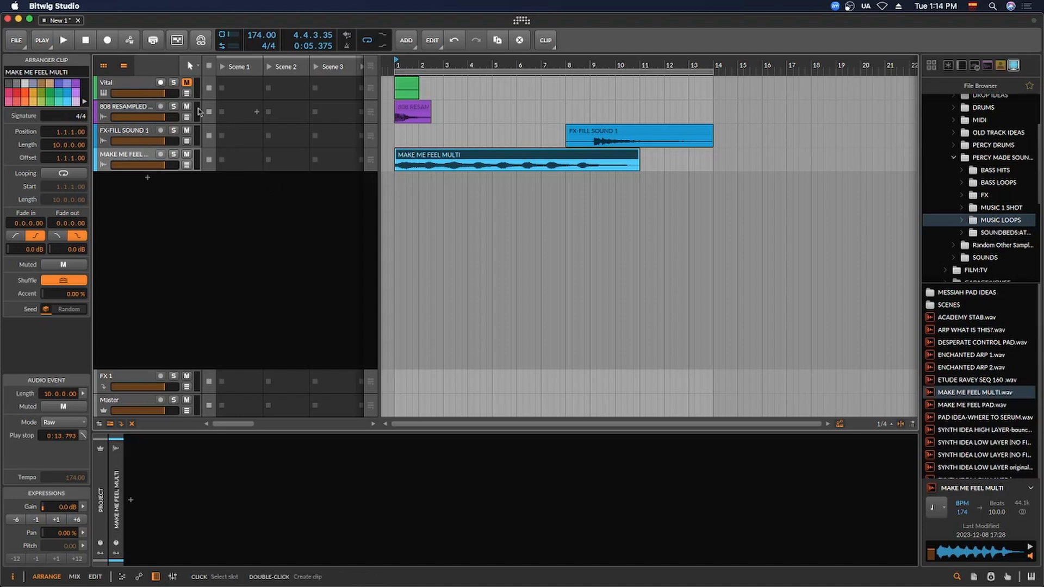
Solo the 808 RESAMPLED track and add a record-armed audio track that takes its input from it
click(174, 106)
click(136, 114)
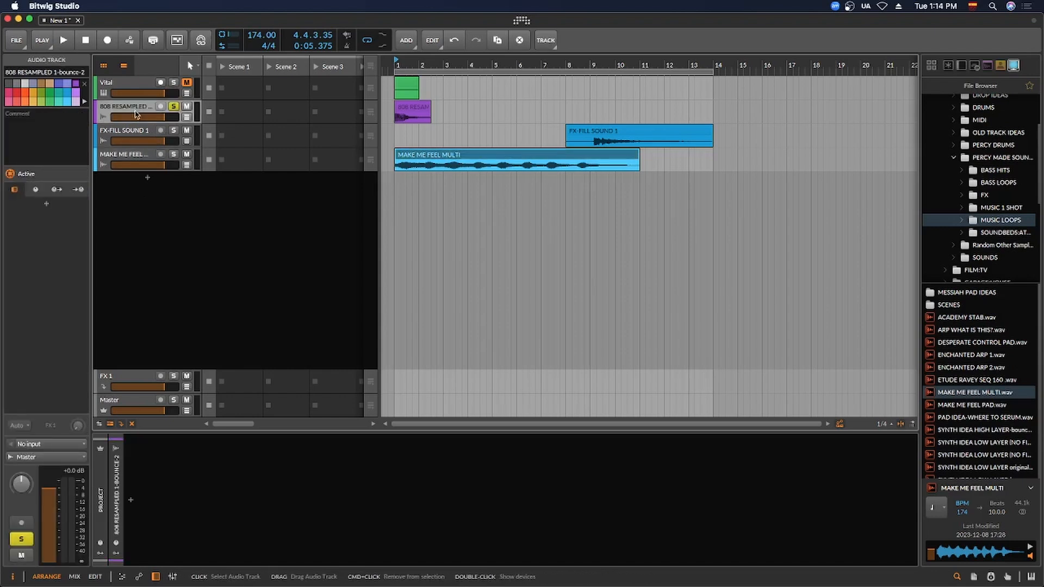
key(super+t)
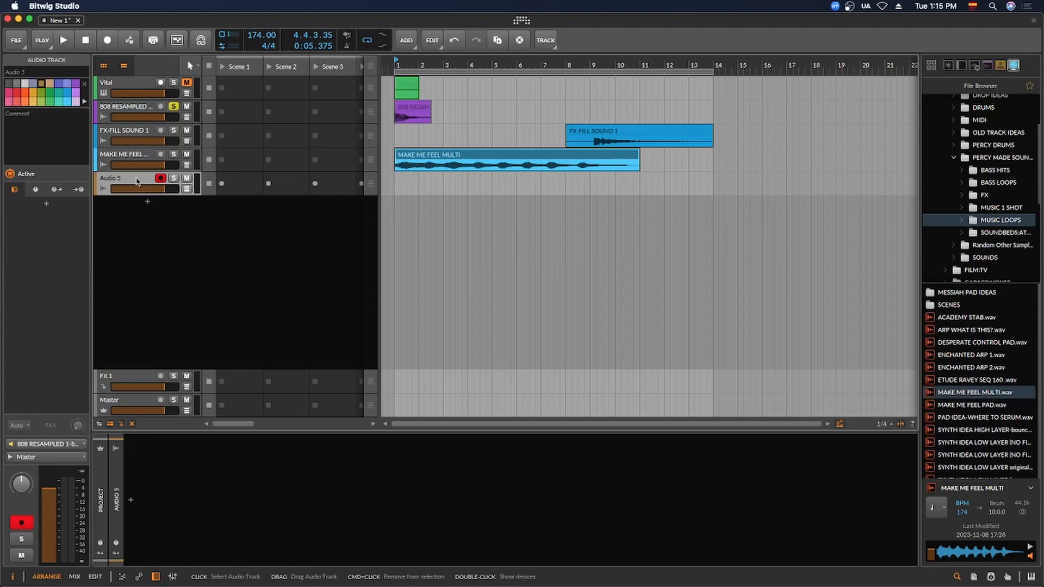
Set the recording resolution for created audio to 24-bit in the application settings and close them
click(524, 19)
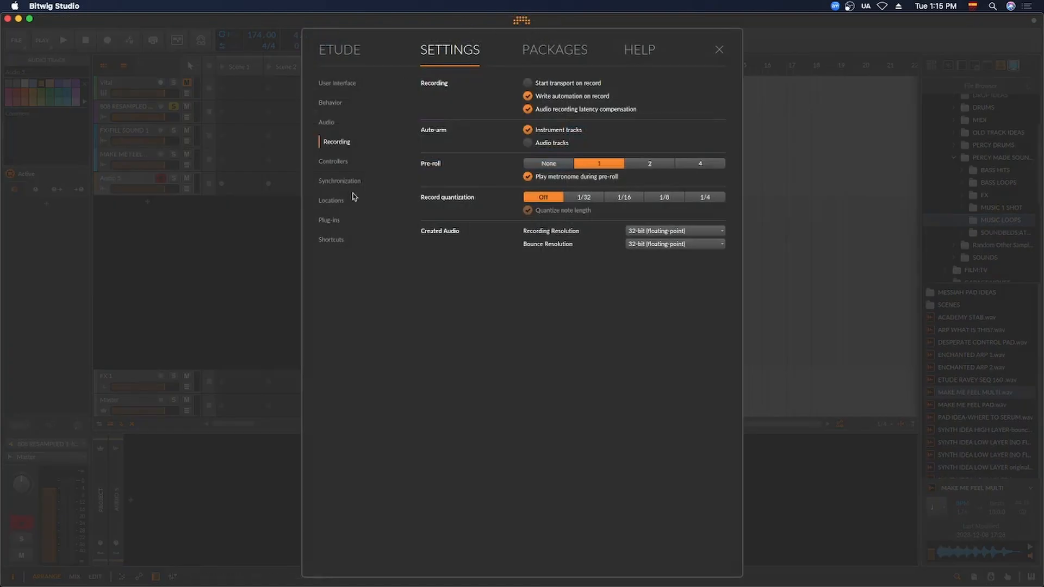
click(330, 123)
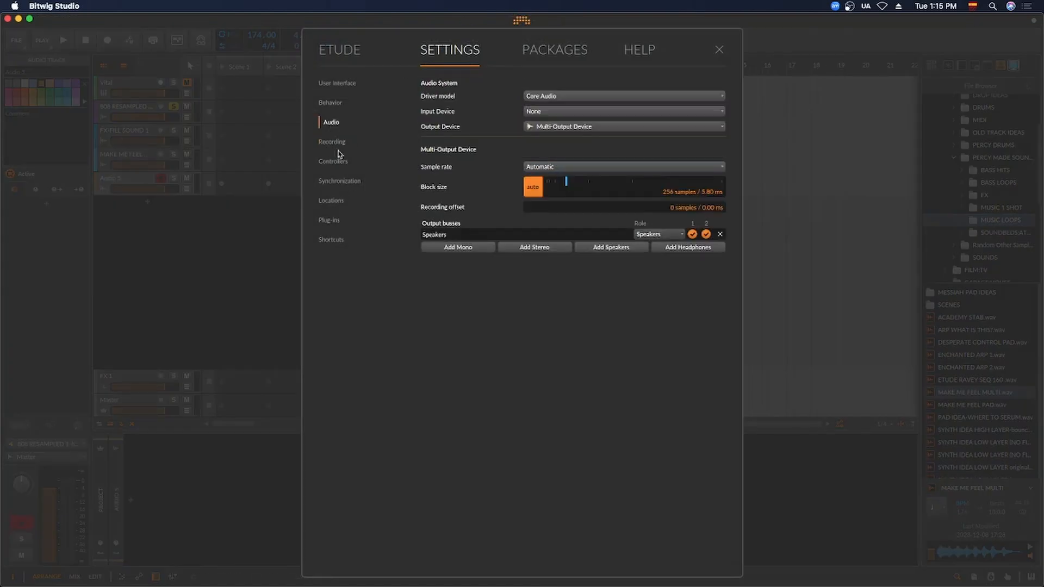
click(343, 141)
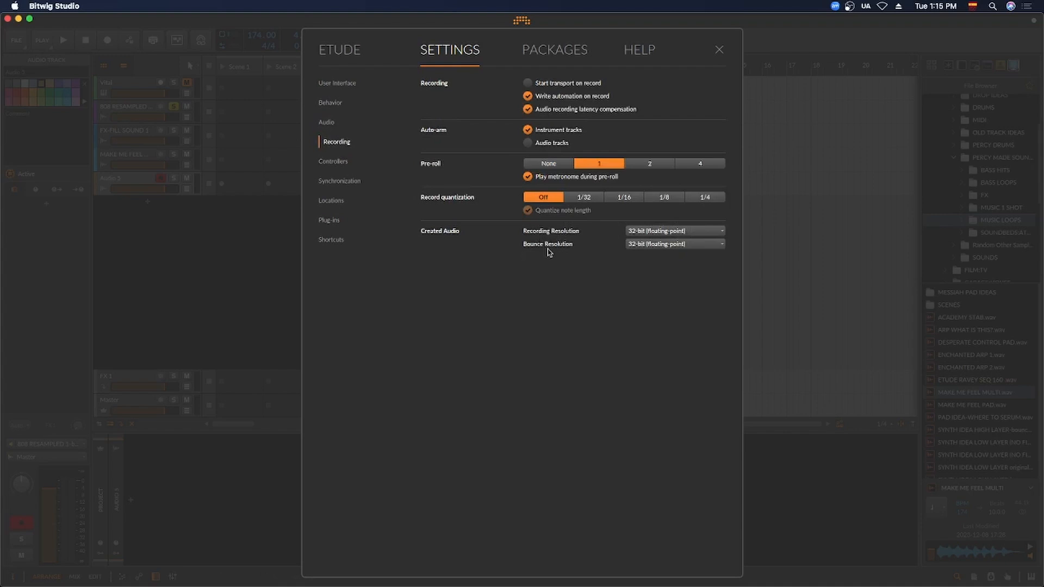
click(721, 234)
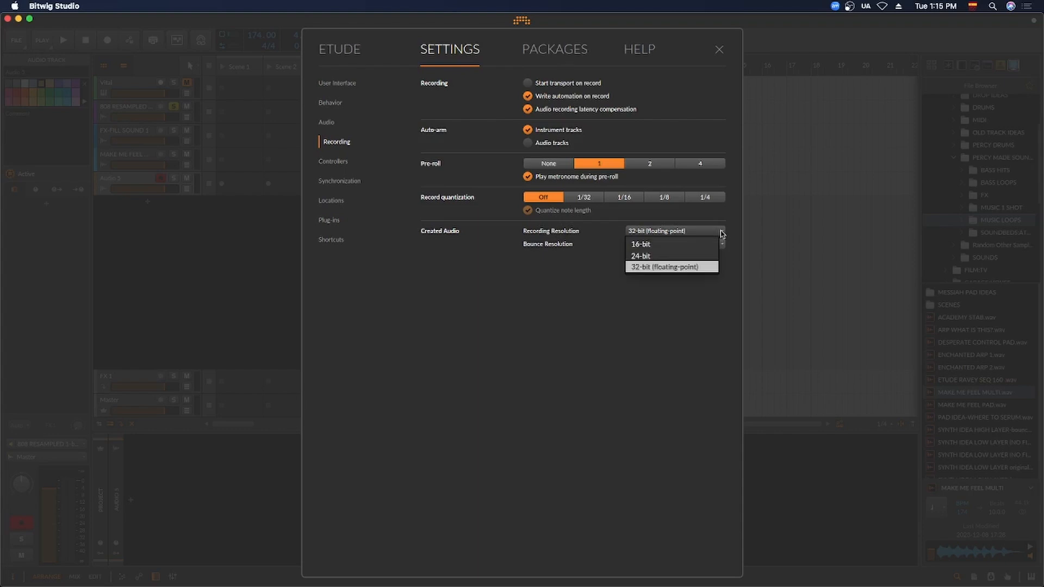
click(689, 255)
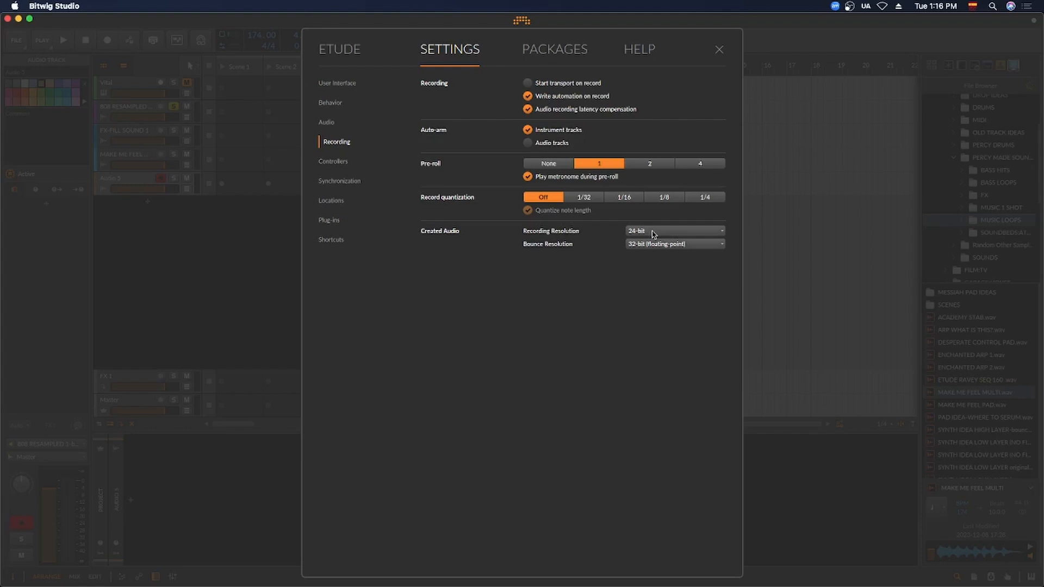
click(719, 50)
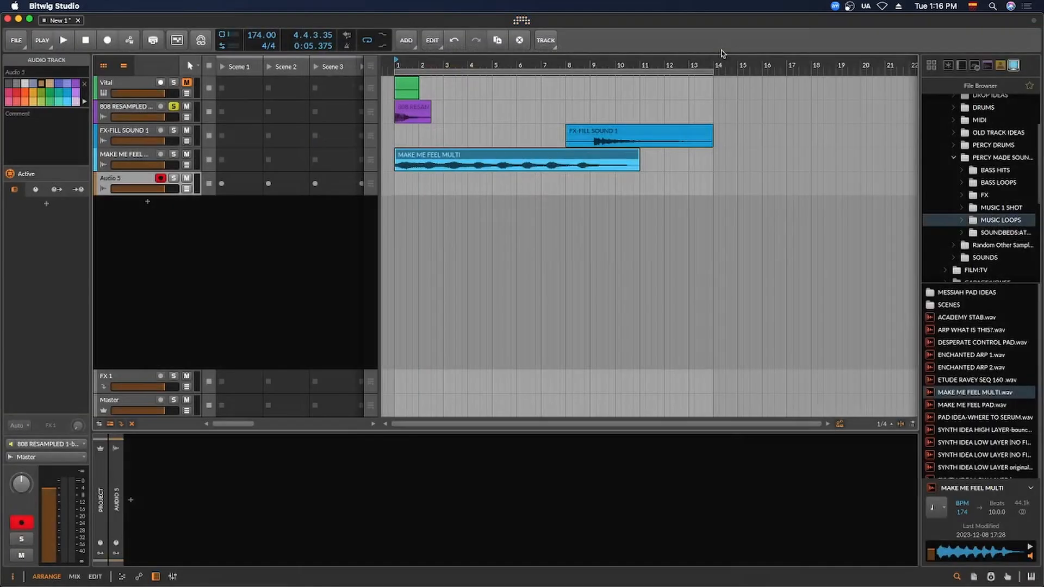
Mute the Audio 5 track and play the soloed 808 clip briefly from bar 1
click(411, 111)
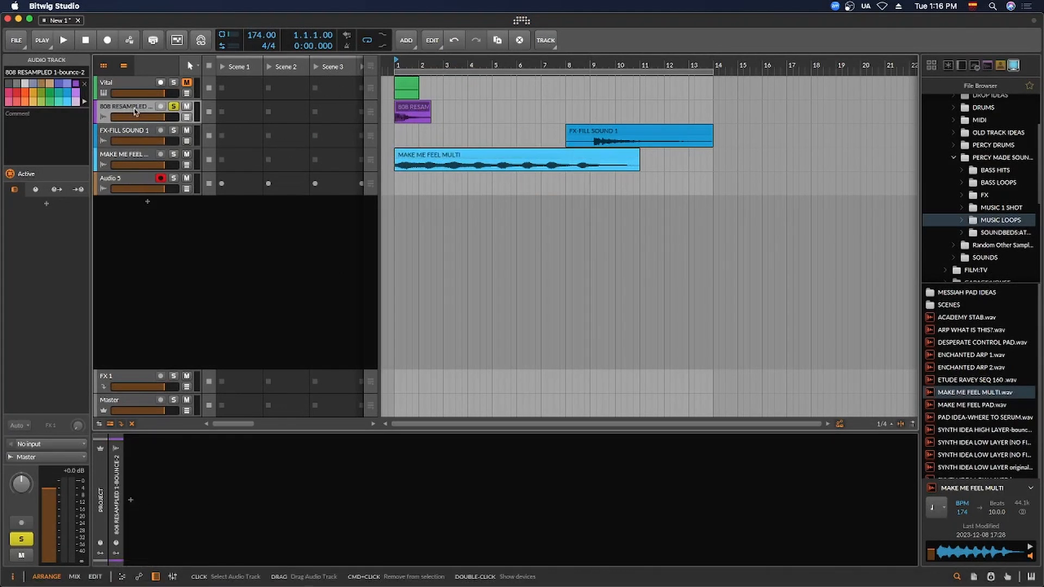
click(186, 178)
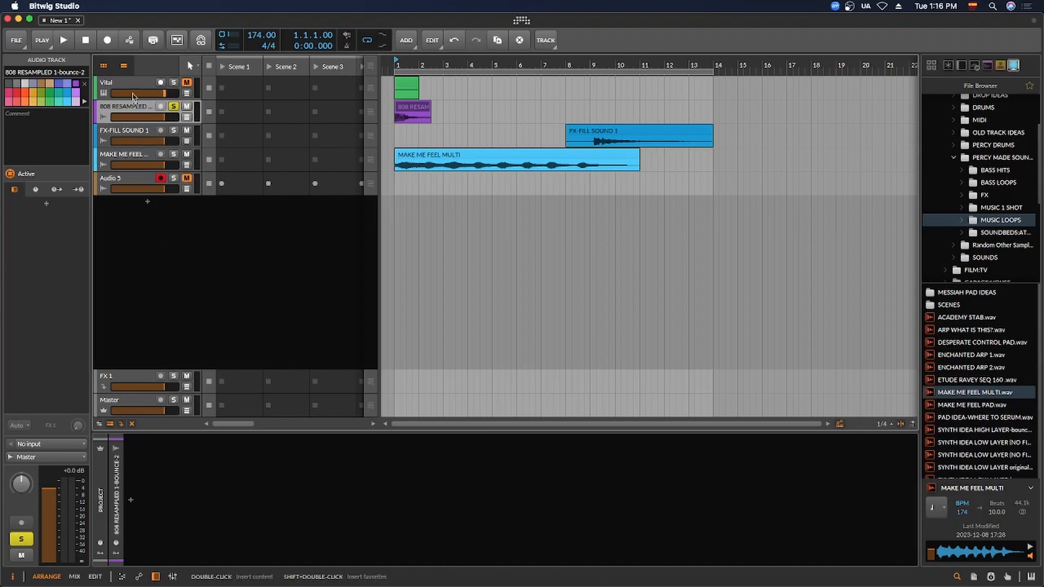
key(space)
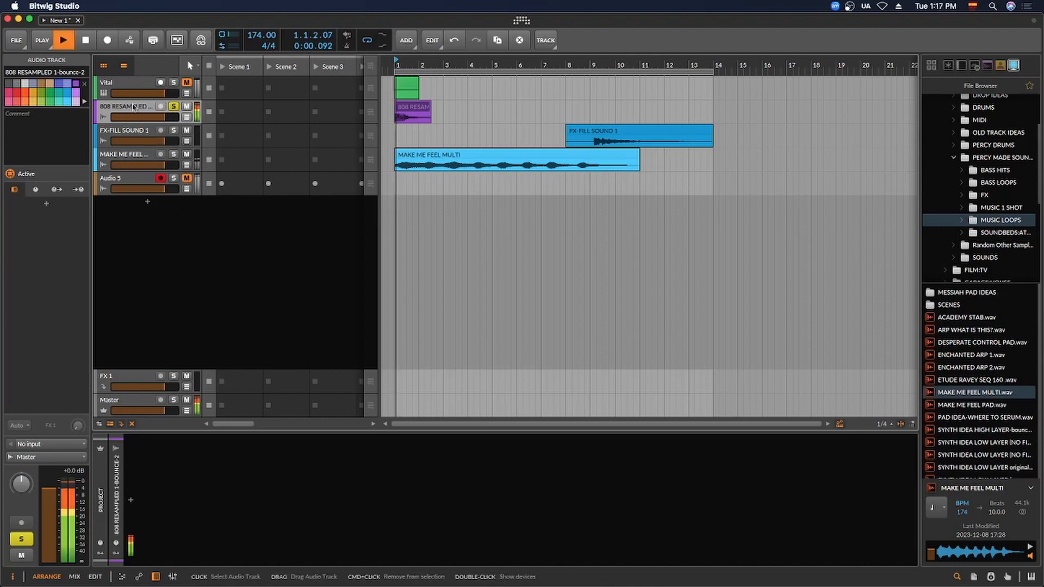
key(space)
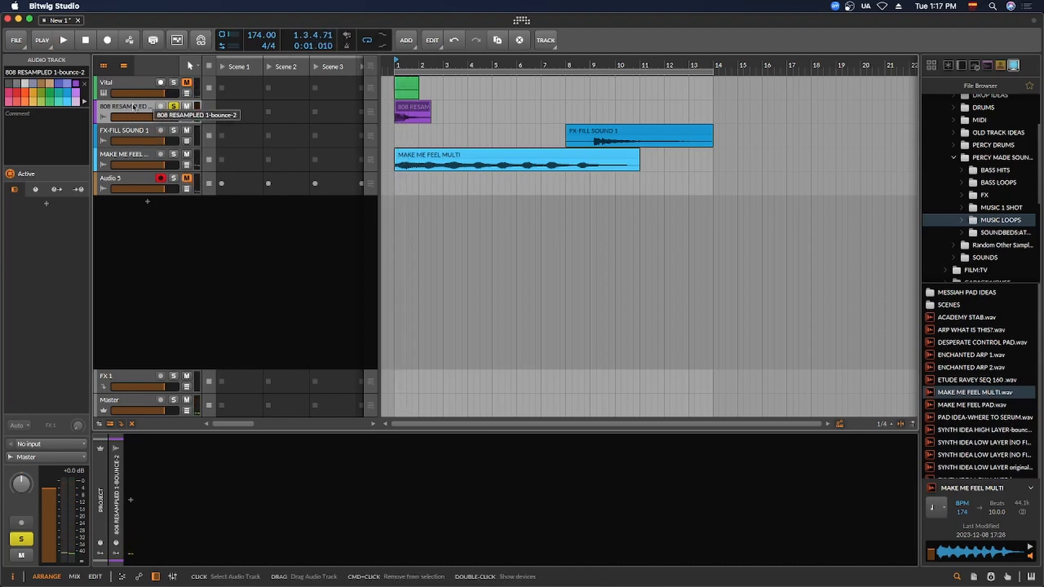
Insert the Tool device on the 808 RESAMPLED track and raise its gain to +36.0 dB
double_click(131, 499)
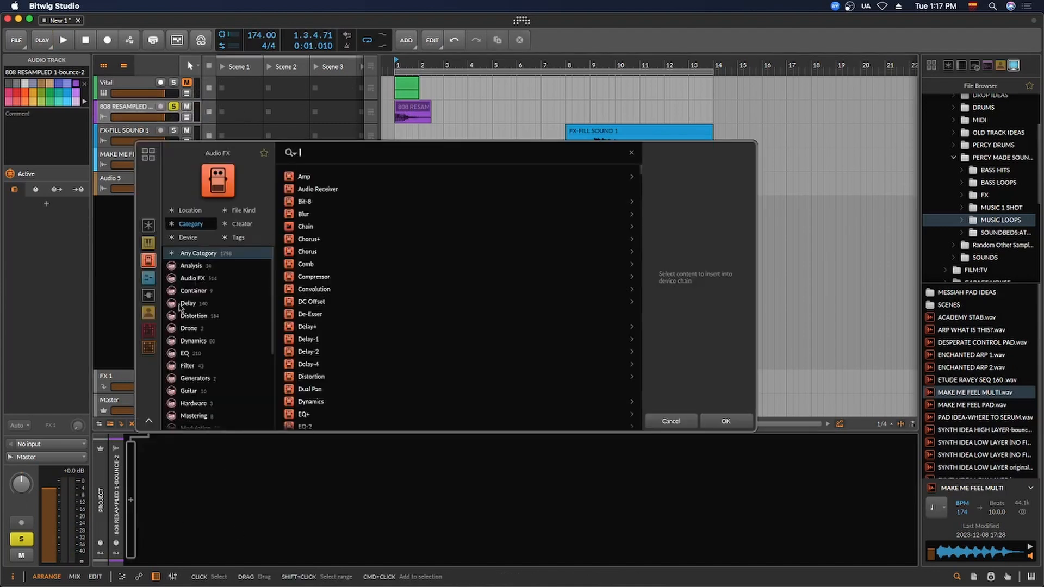
click(148, 330)
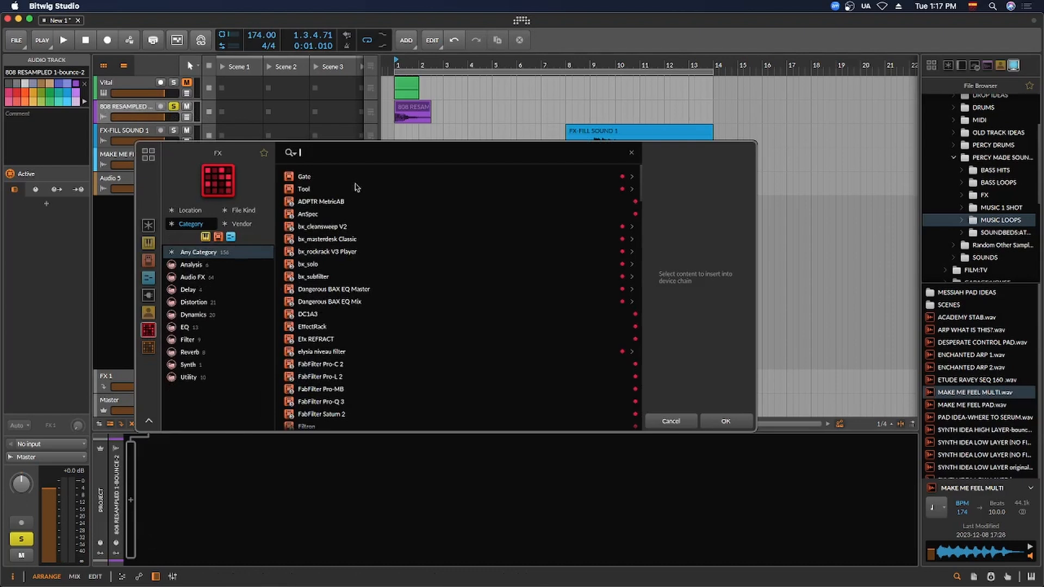
click(303, 189)
click(726, 421)
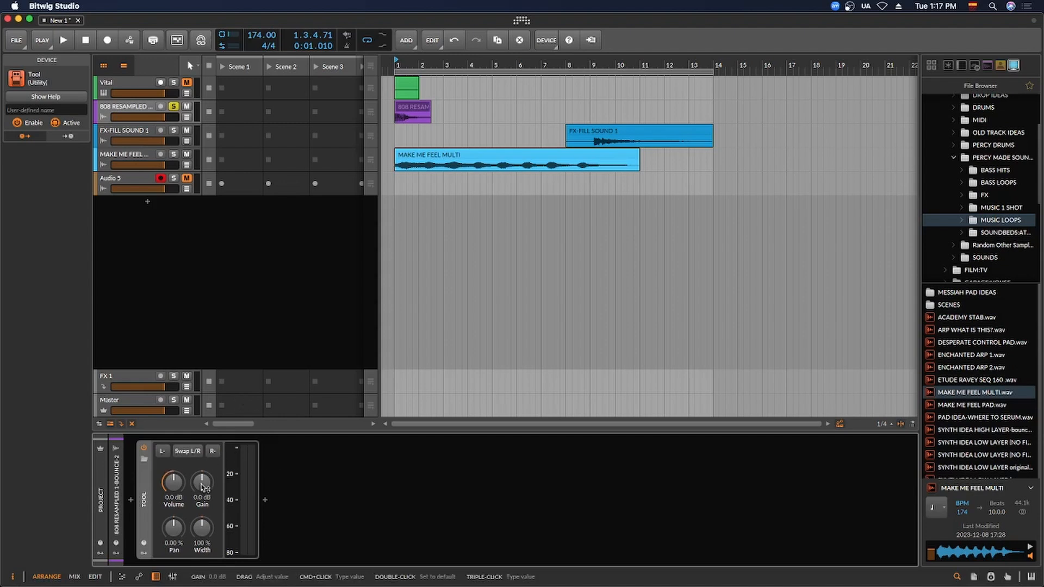
drag(202, 483, 203, 486)
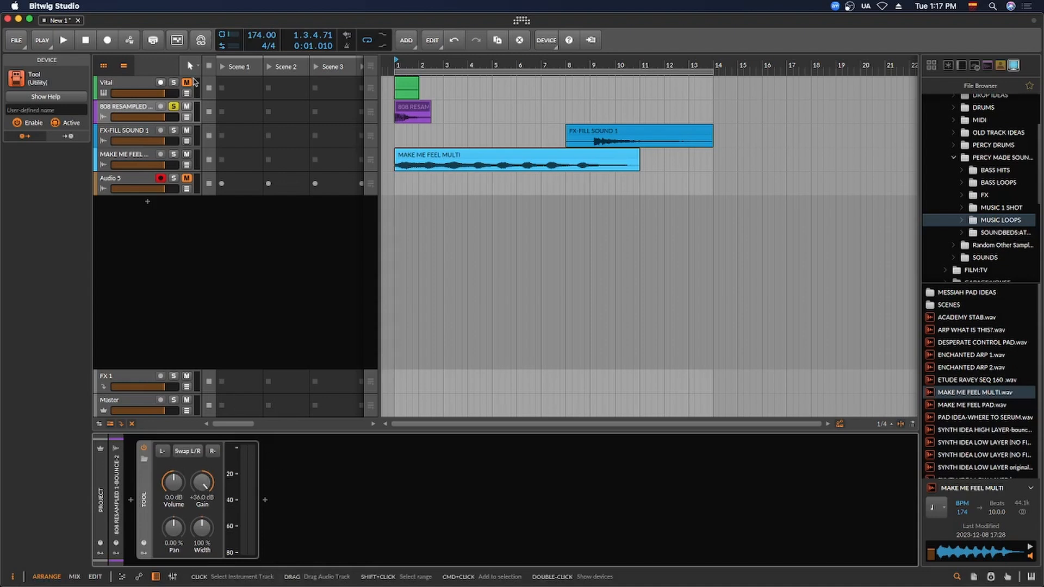
Record the boosted 808 signal onto the Audio 5 track from bar 1 and stop shortly after bar 3
click(137, 112)
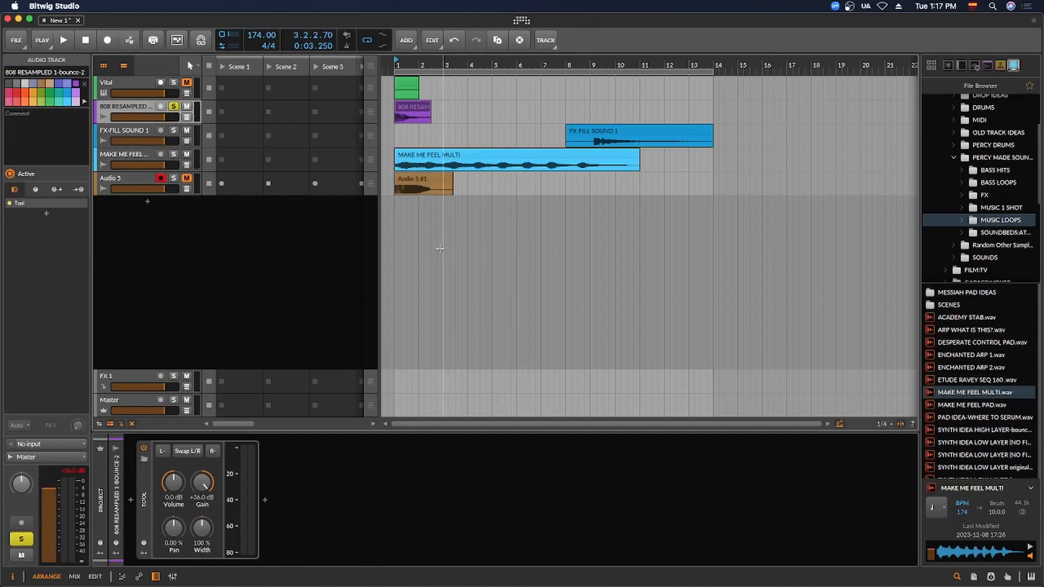
key(space)
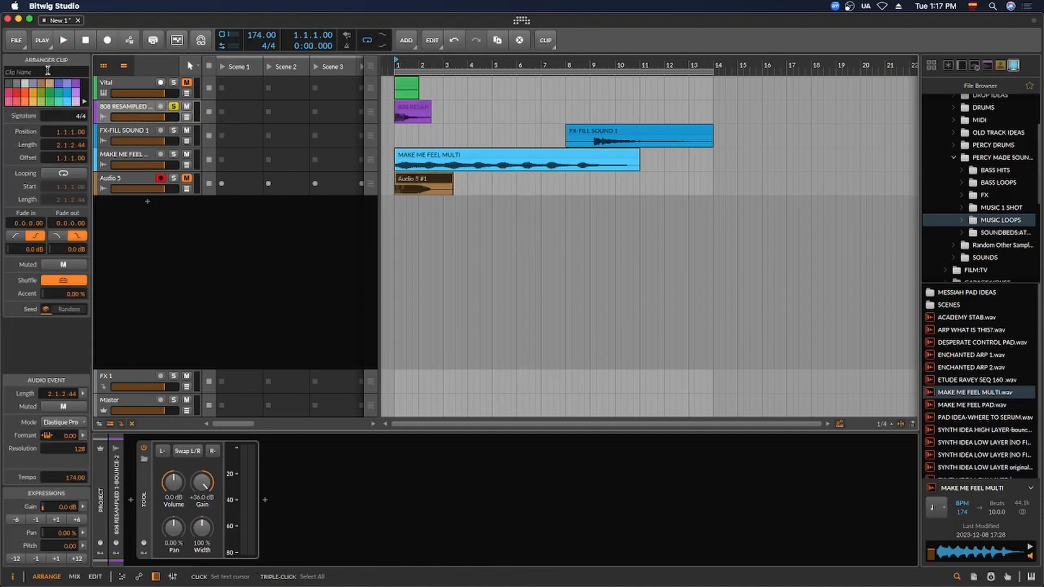
Name the recorded clip on the Audio 5 track 24BIT and move it to bar 8
click(40, 72)
text(2)
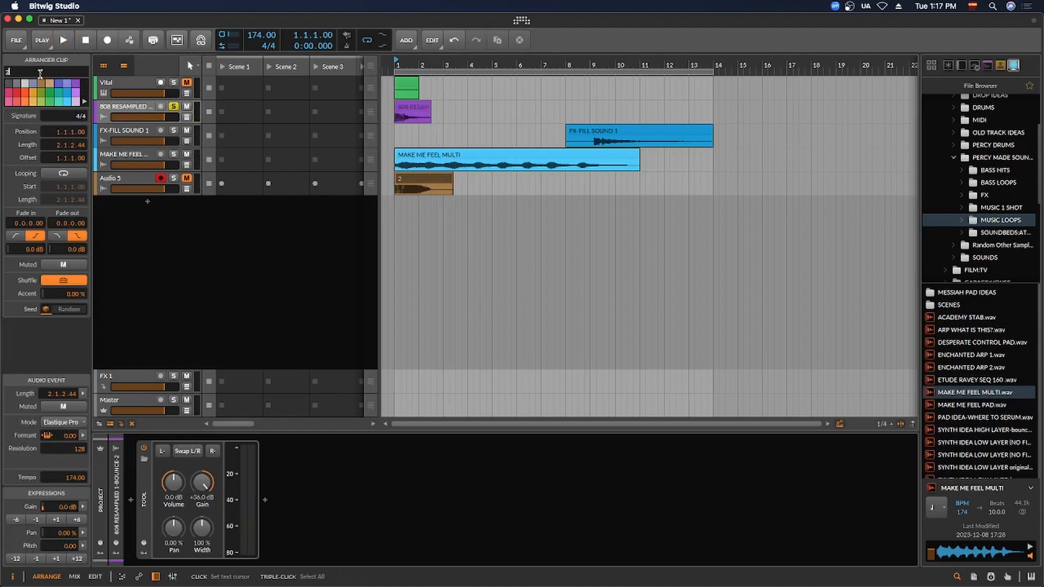
text(4BIT)
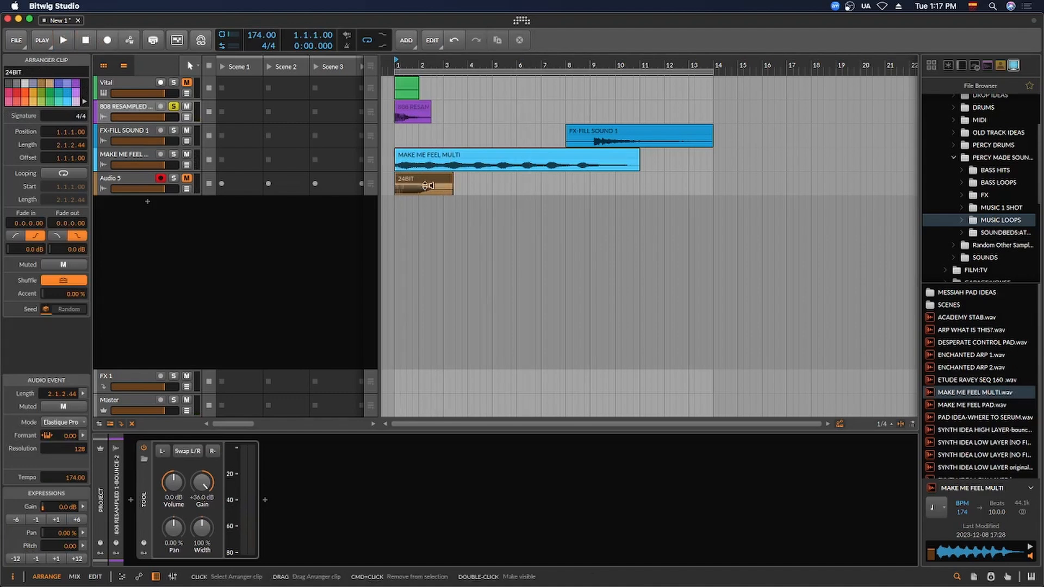
drag(422, 185, 592, 187)
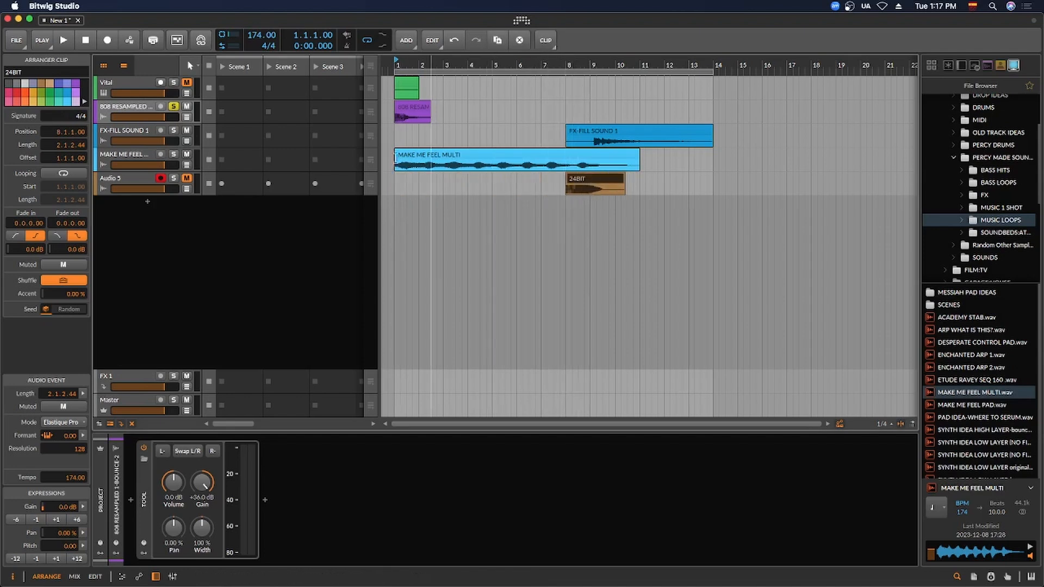
Set the recording resolution for created audio to 32-bit (floating-point) and close the settings
click(415, 107)
click(522, 20)
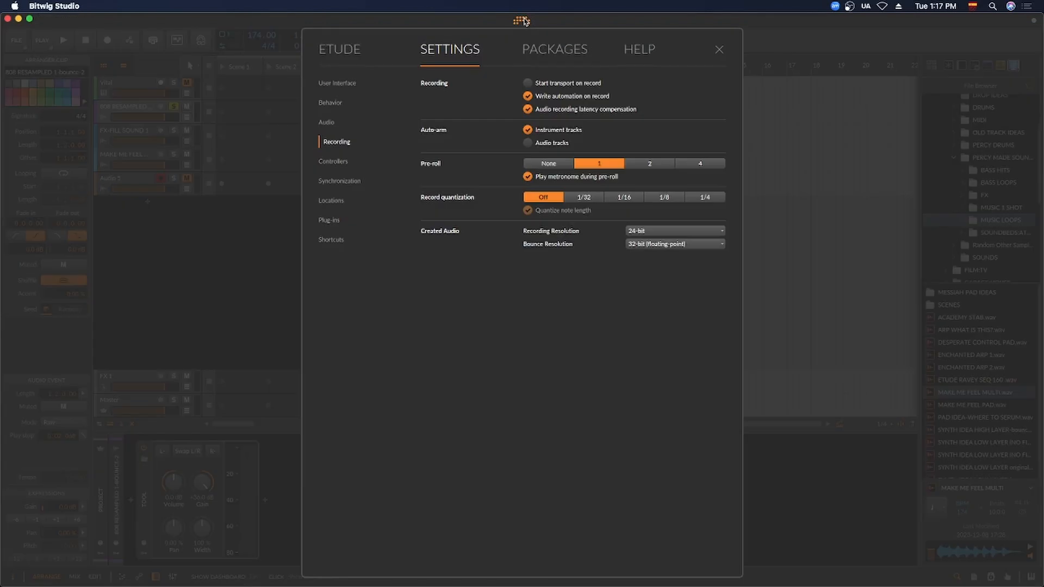
click(677, 231)
click(664, 270)
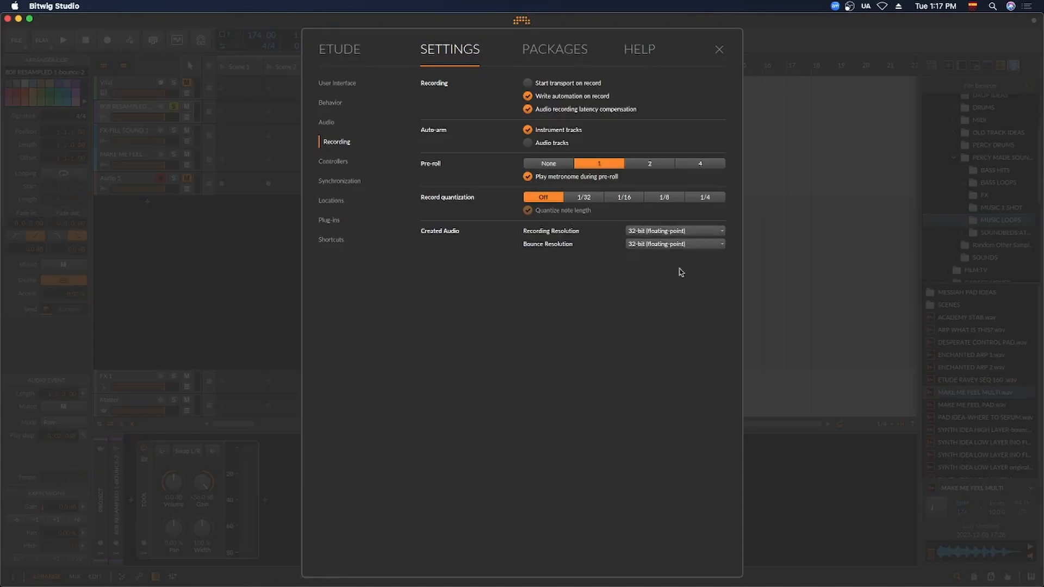
click(719, 50)
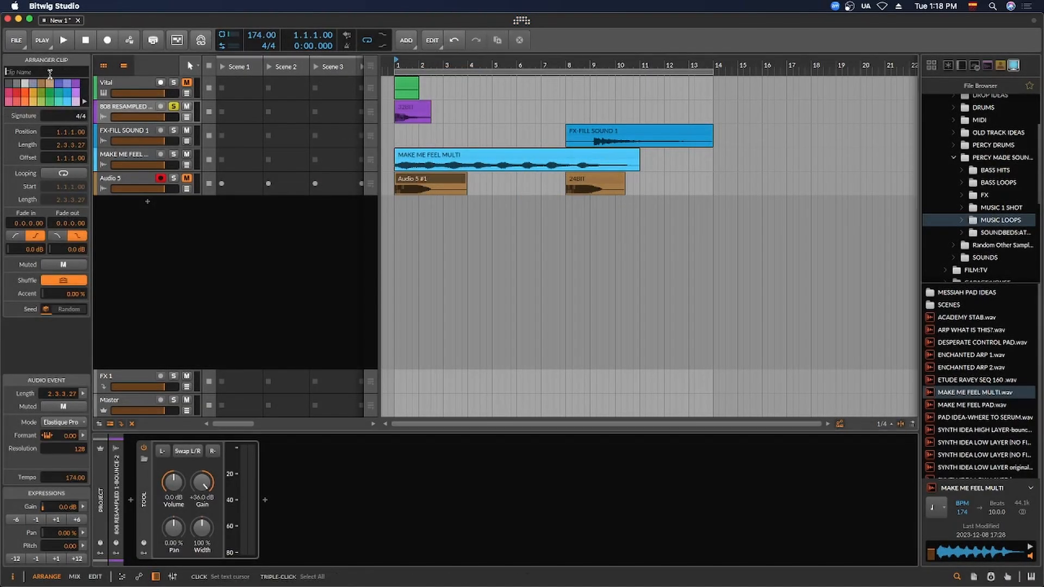
Name the recorded clip at bar 1 on the Audio 5 track 32BIT
text(32BIT)
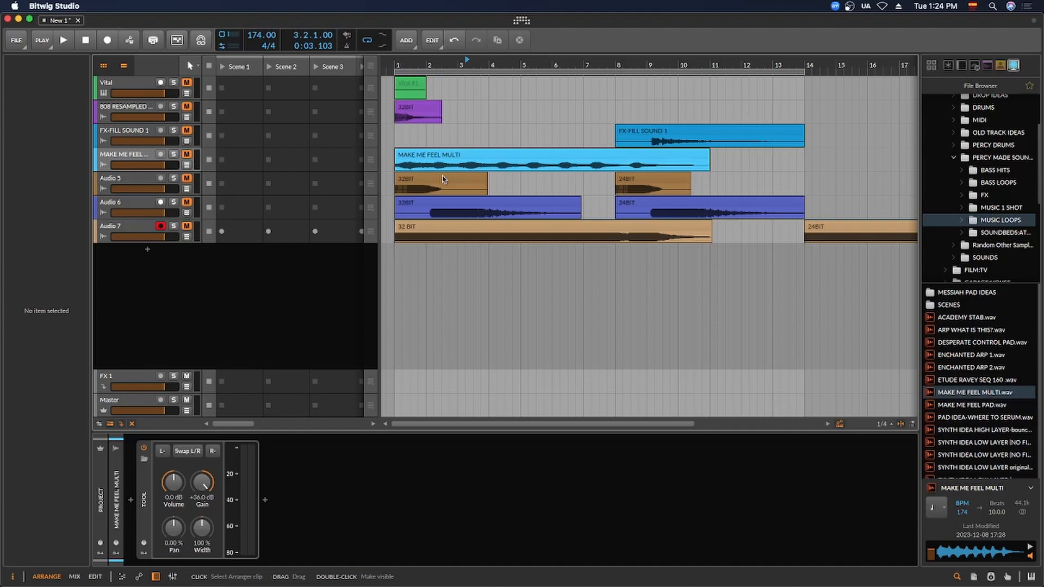
Enlarge the Audio 5 track's height and lower the gain of its 24BIT clip to -5.4 dB
click(653, 184)
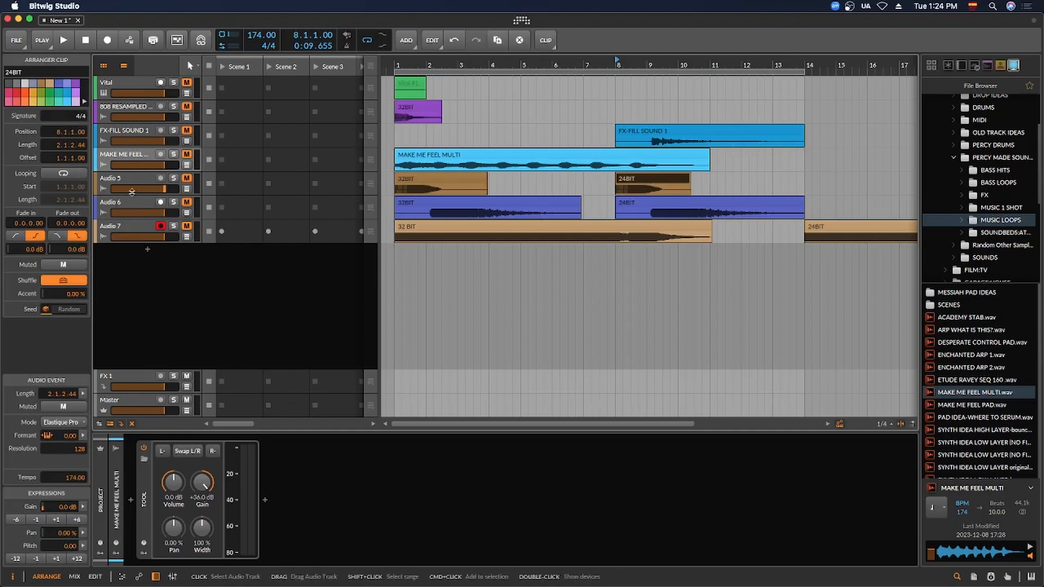
drag(132, 192, 110, 313)
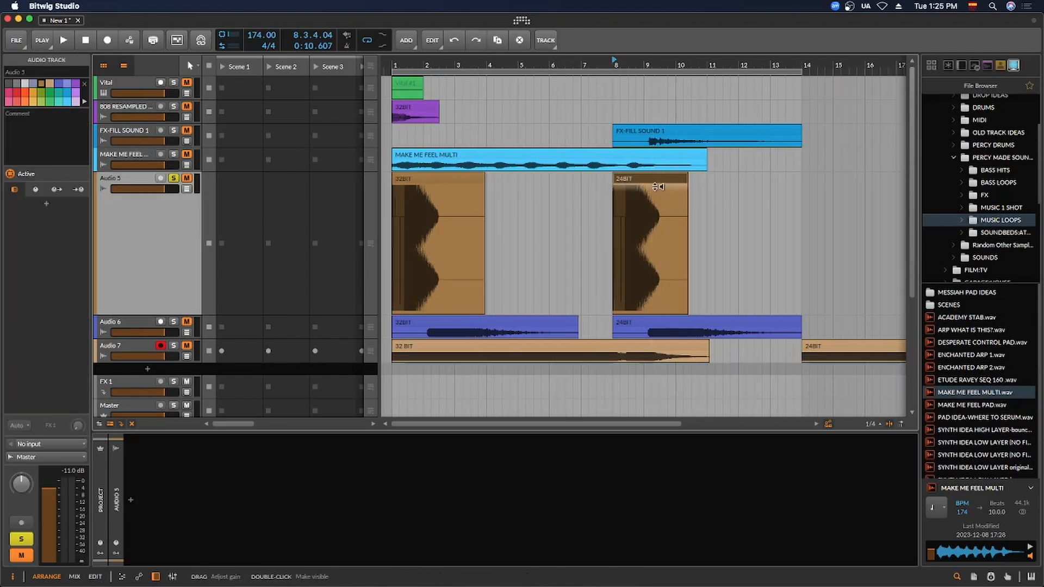
drag(657, 187, 647, 210)
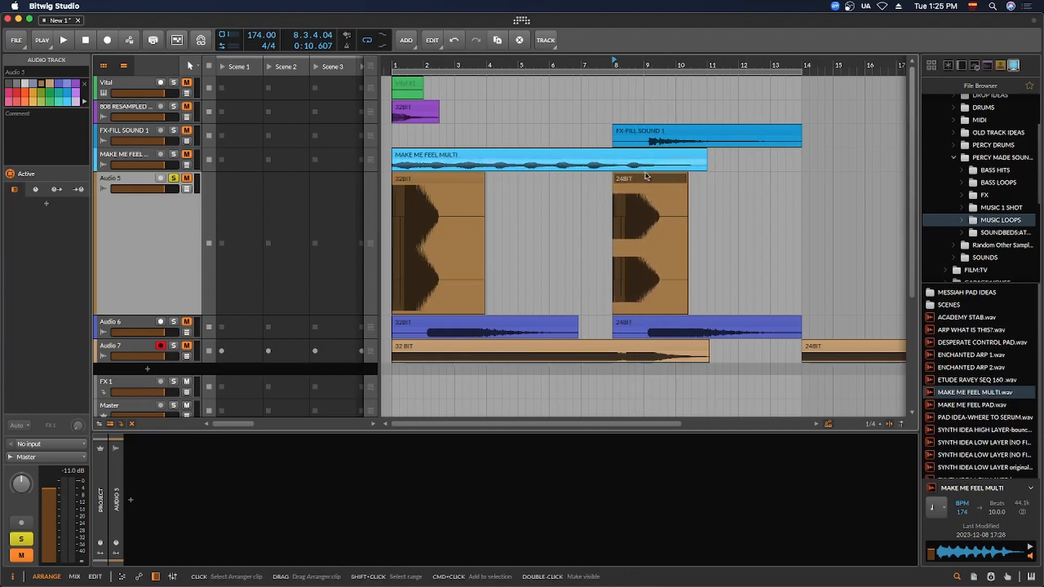
Play the 24BIT clip on the Audio 5 track twice to check its level on the track meter
key(space)
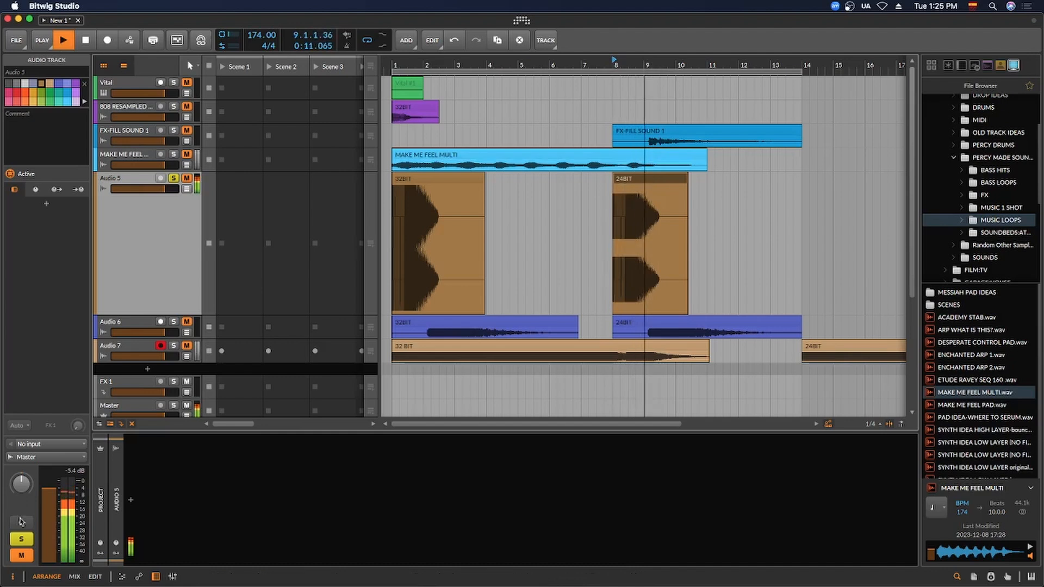
key(space)
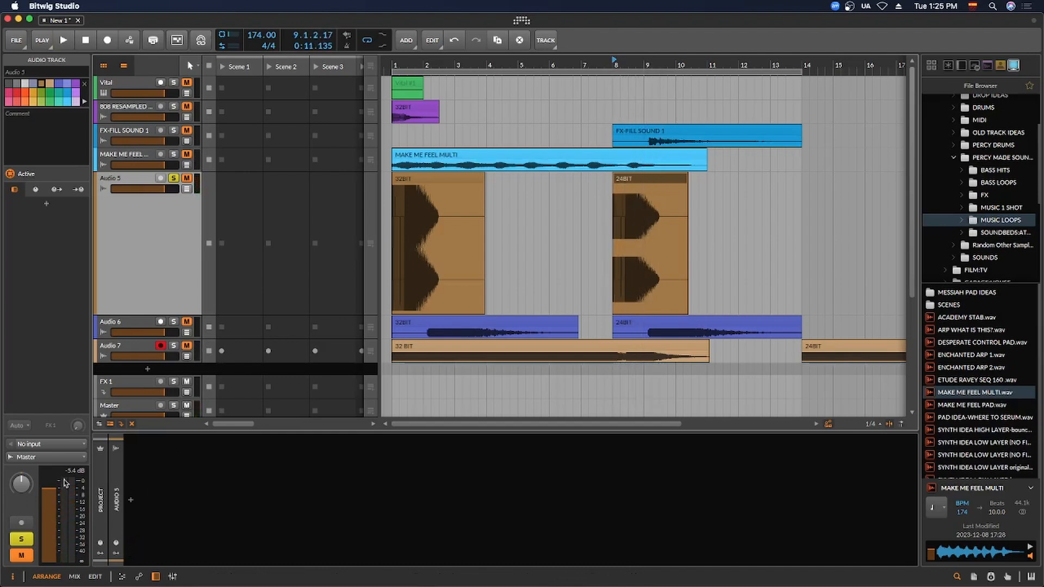
key(space)
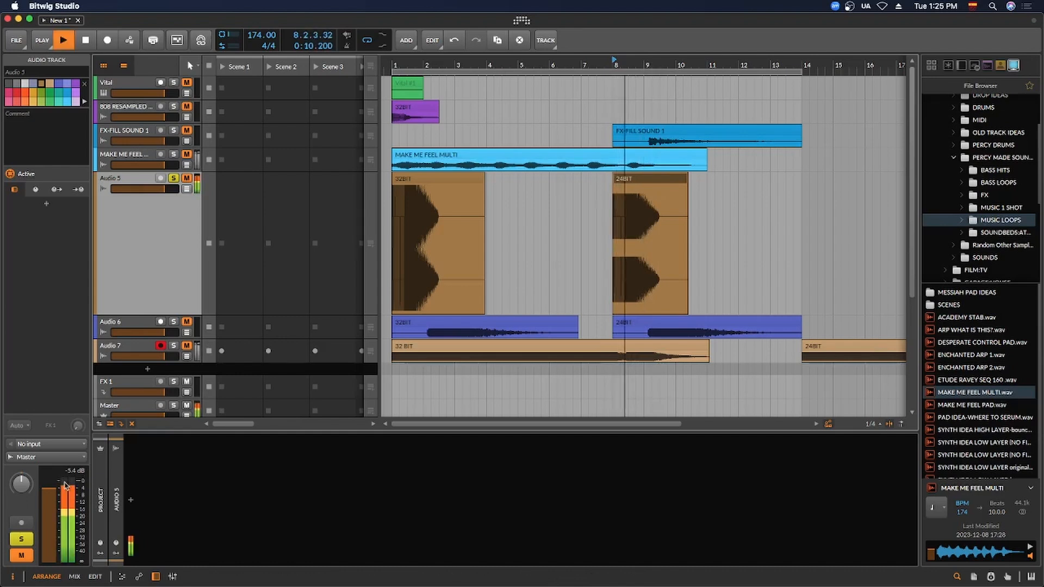
key(space)
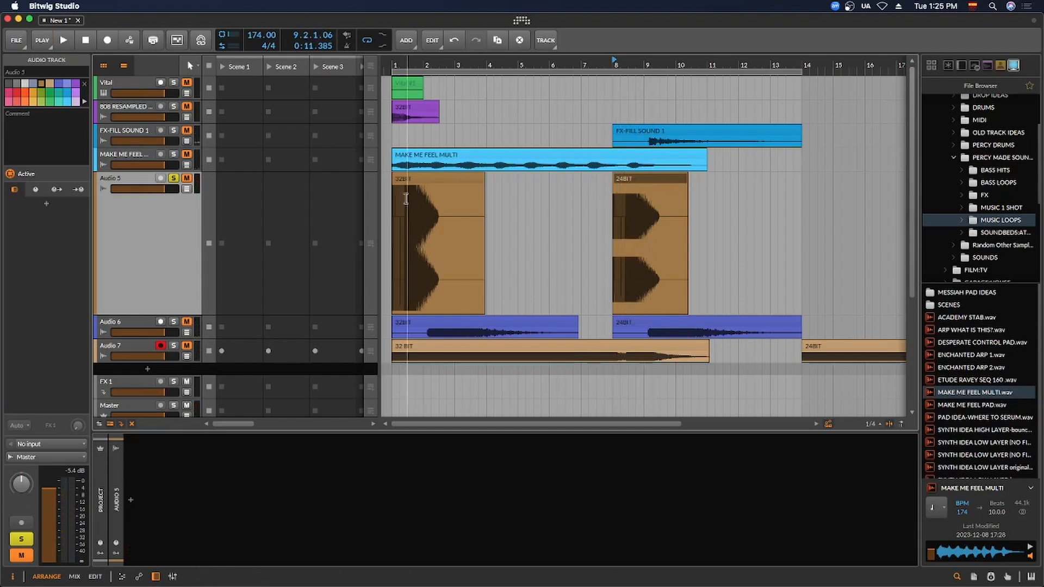
Lower the gain of the 32BIT clip on the Audio 5 track to -32.9 dB
click(437, 182)
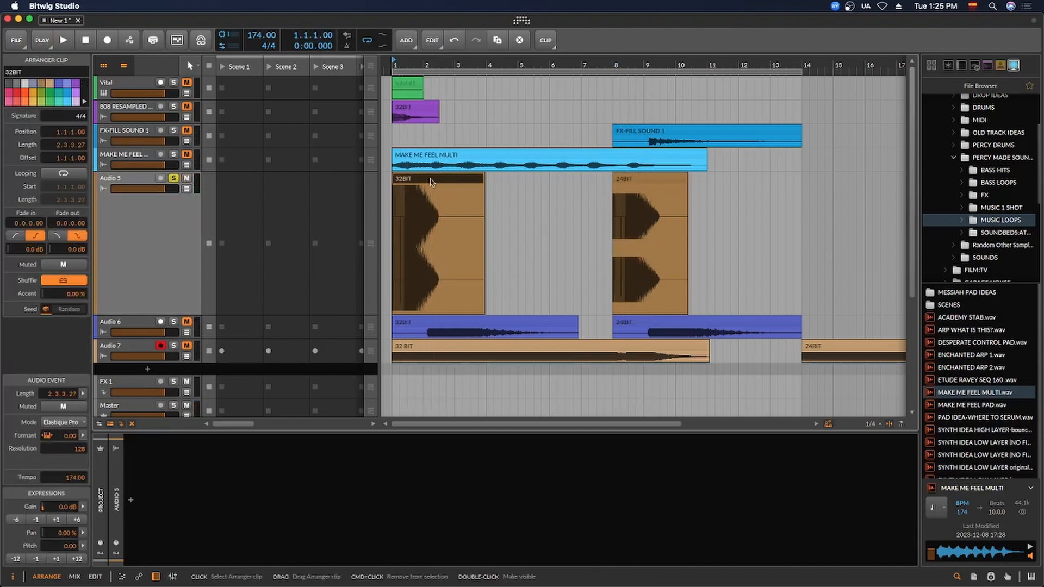
drag(443, 183, 441, 281)
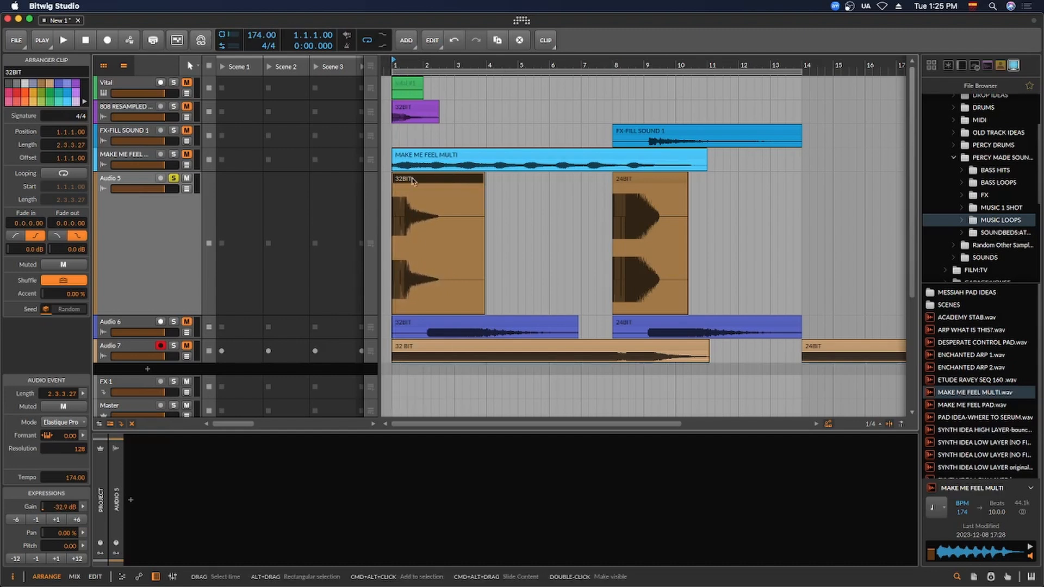
Play the 32BIT and 24BIT clips on the Audio 5 track alternately to compare their sound
click(658, 278)
key(space)
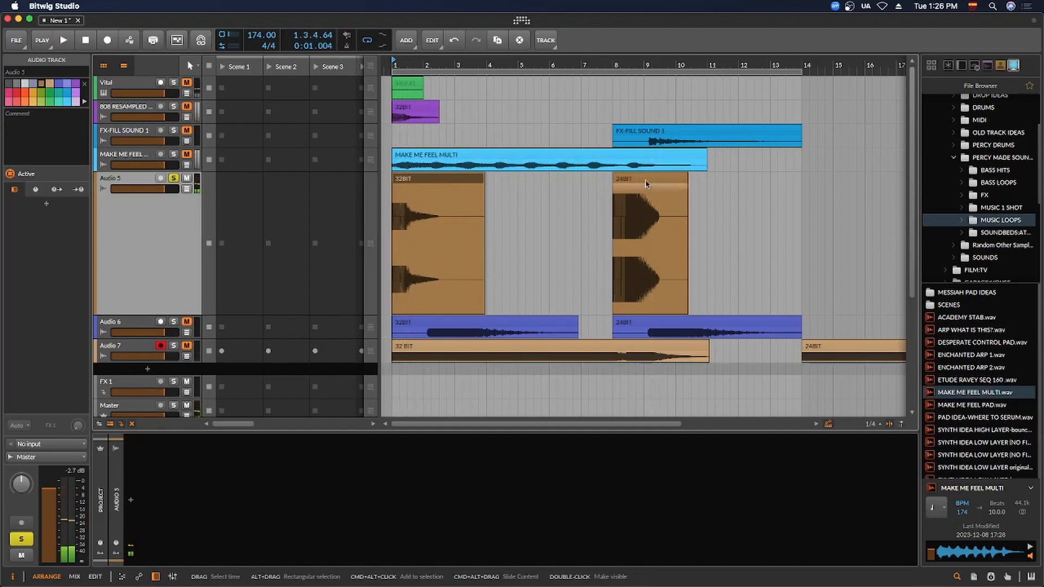
click(634, 179)
key(space)
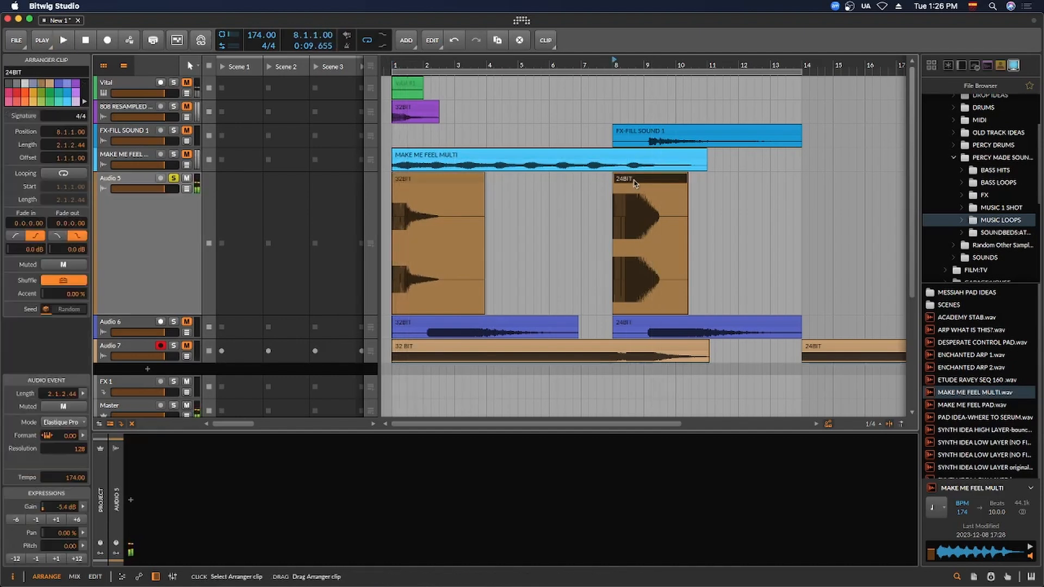
key(space)
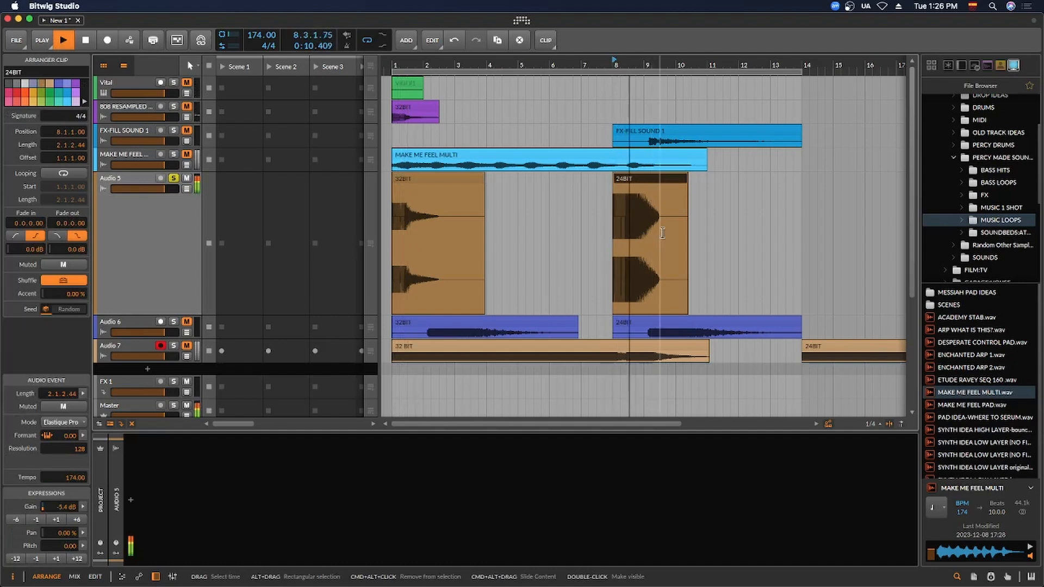
key(space)
click(426, 181)
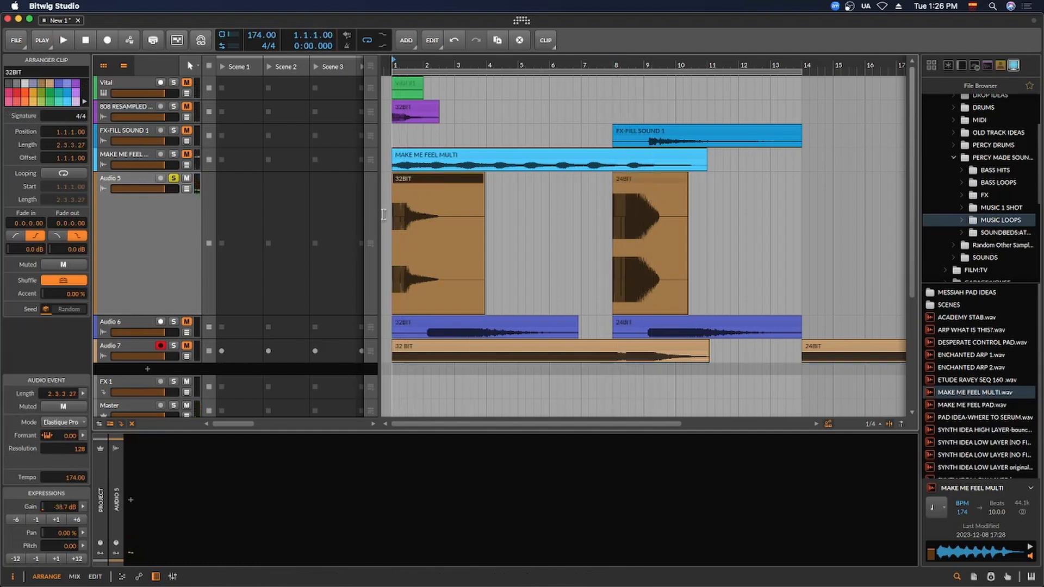
key(space)
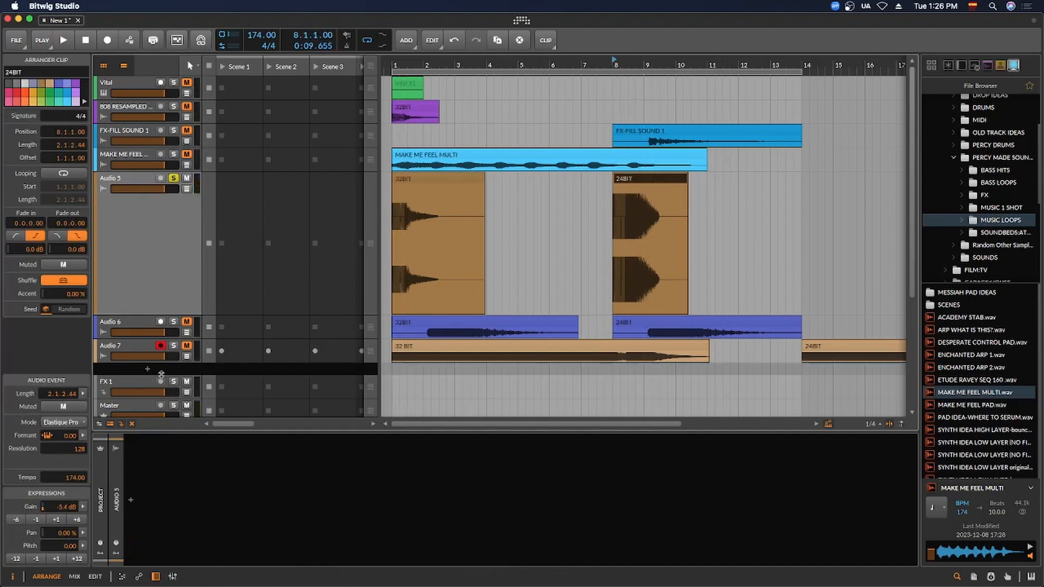
click(131, 217)
key(space)
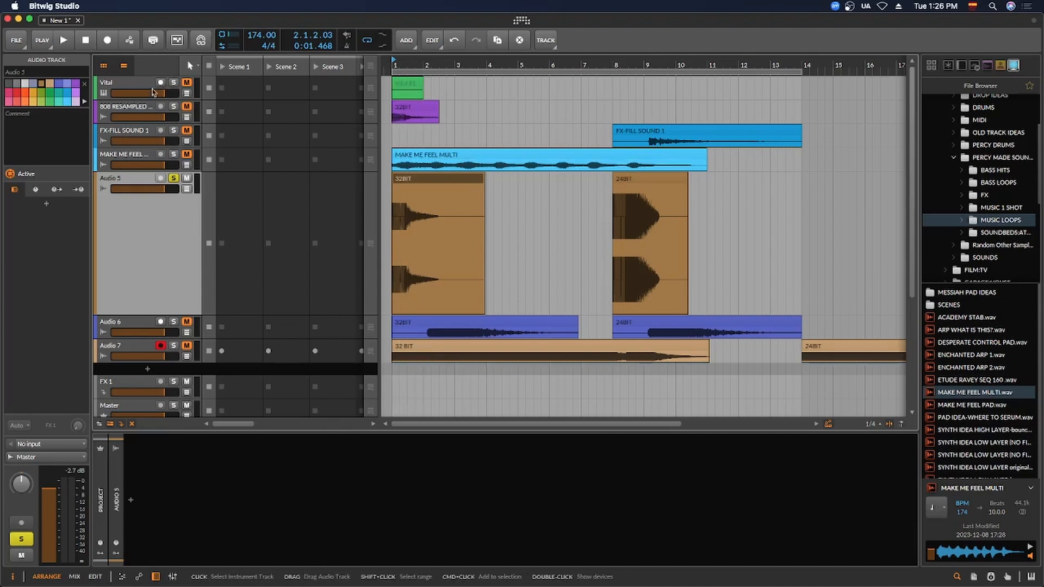
Solo the unmuted 808 RESAMPLED track in place of Audio 5, mute Audio 5, and play the original 808 from bar 1
click(174, 106)
click(187, 107)
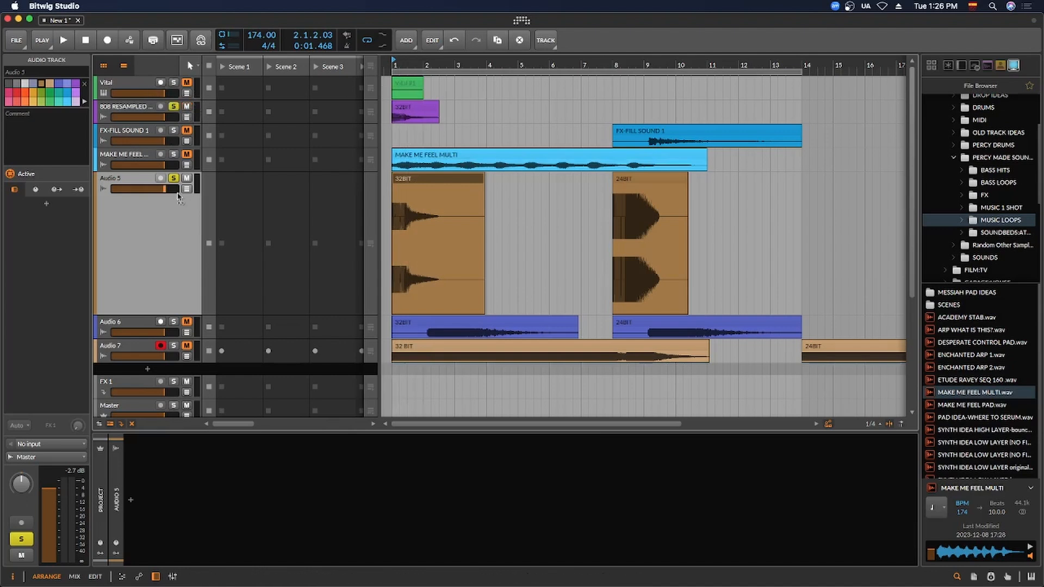
click(173, 178)
click(186, 179)
click(146, 107)
key(space)
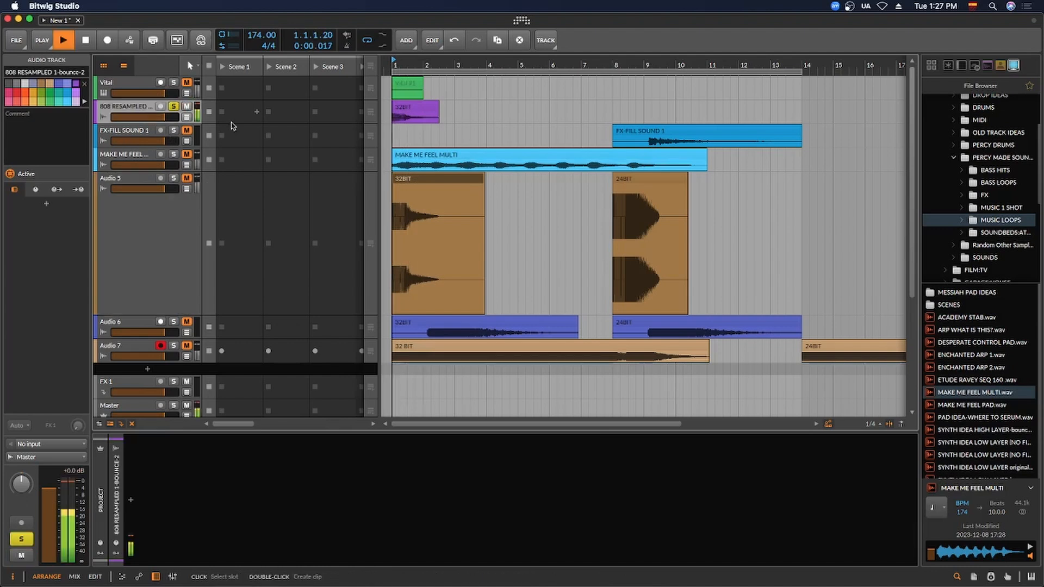
key(space)
Return the solo to the unmuted Audio 5 track and play its 32BIT and 24BIT clips in turn
click(174, 107)
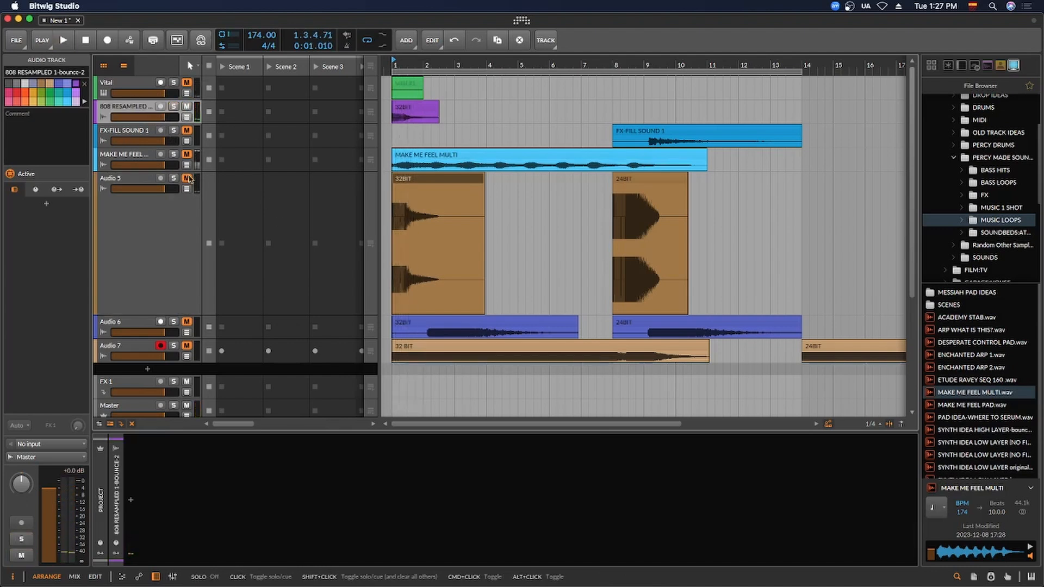
click(187, 178)
click(174, 178)
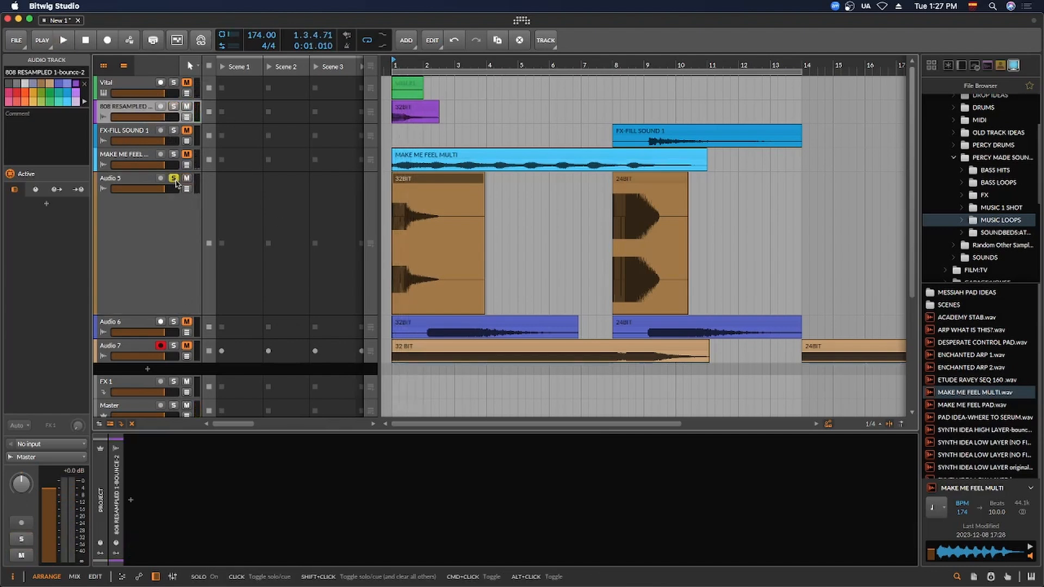
key(space)
key(space)
click(661, 199)
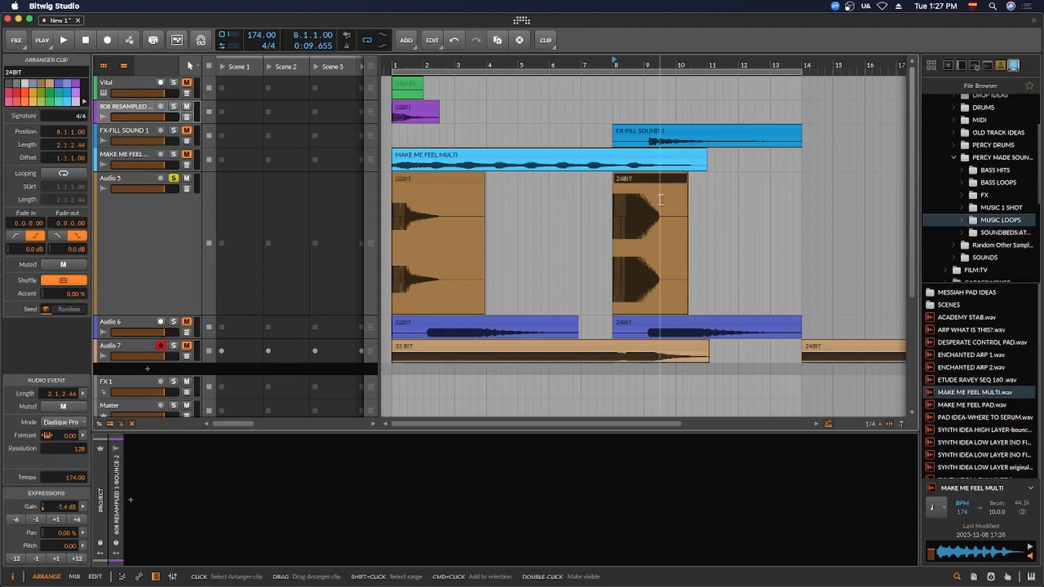
key(space)
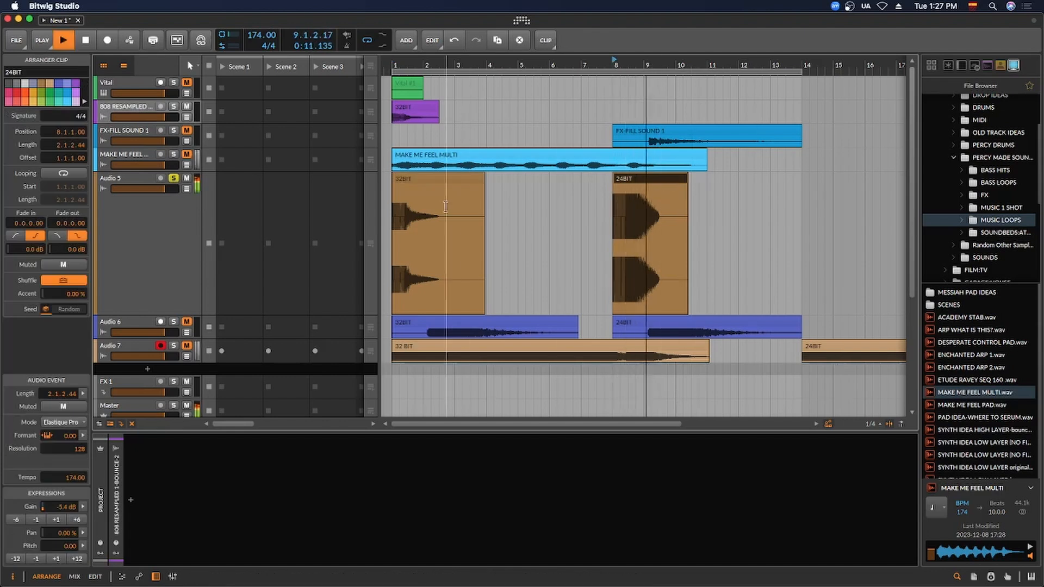
key(space)
click(456, 182)
key(space)
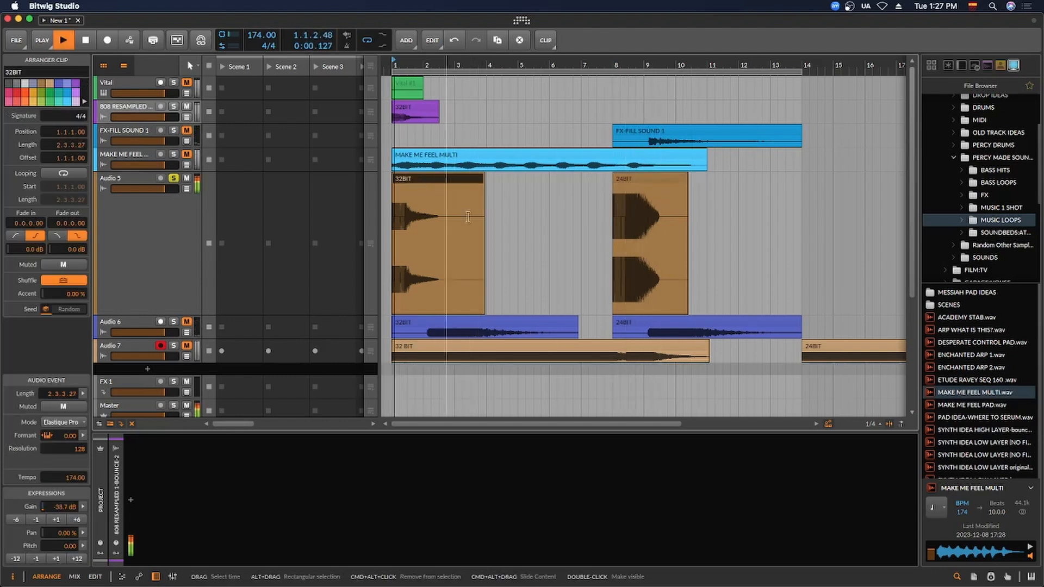
key(space)
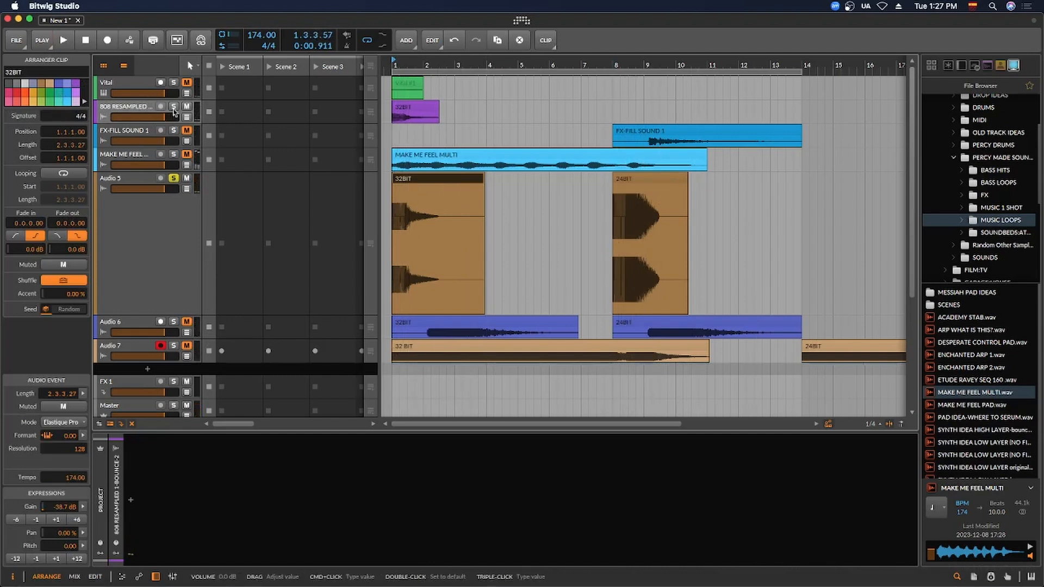
Switch the solo from Audio 5 to the 808 RESAMPLED track and play the original 808 again for comparison
click(174, 106)
click(174, 178)
key(space)
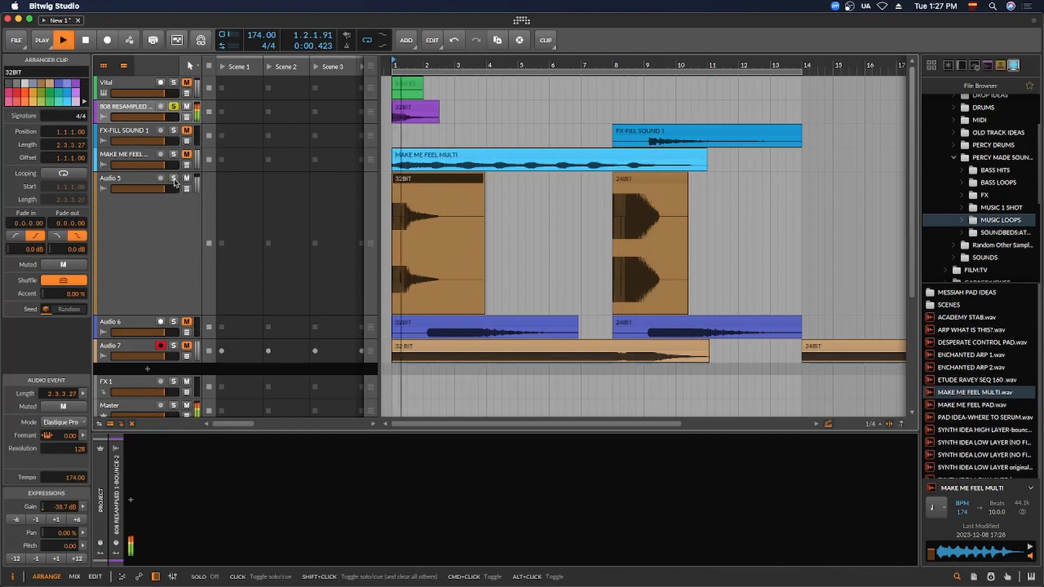
key(space)
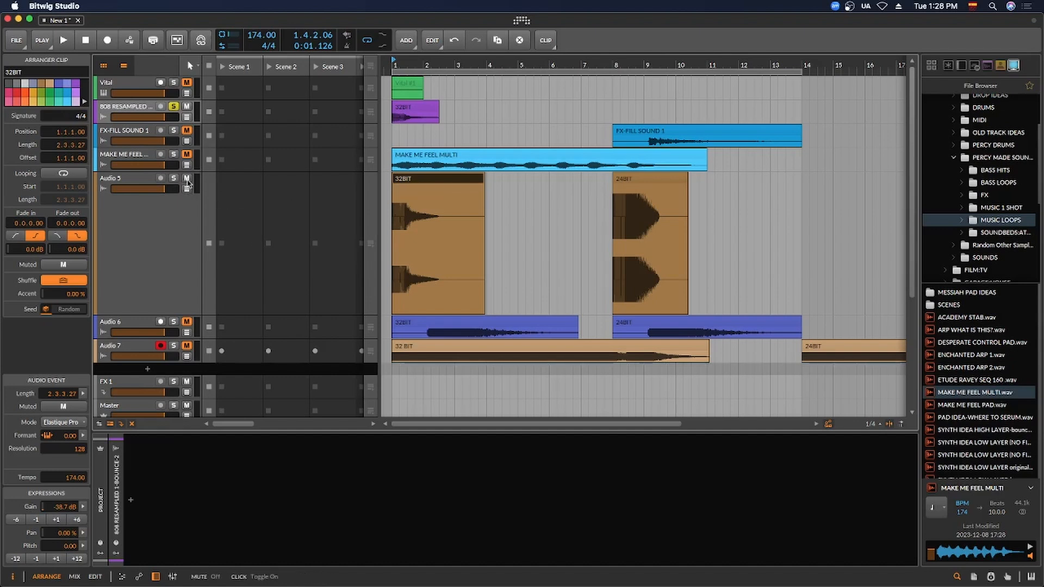
Solo and unmute the Audio 6 track, with the 808 RESAMPLED and Audio 5 tracks muted
scroll(198, 243, down, 1)
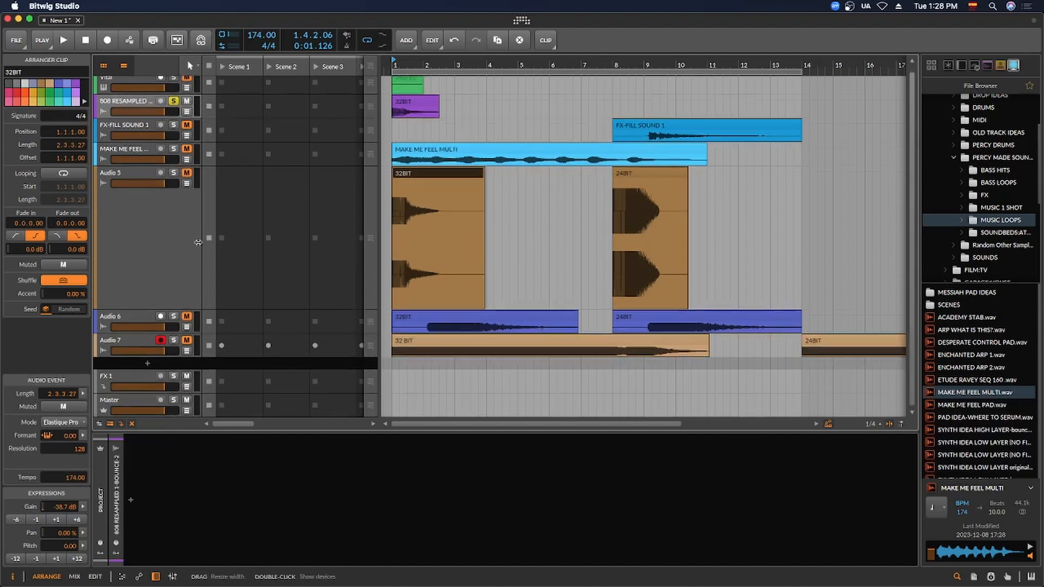
click(174, 316)
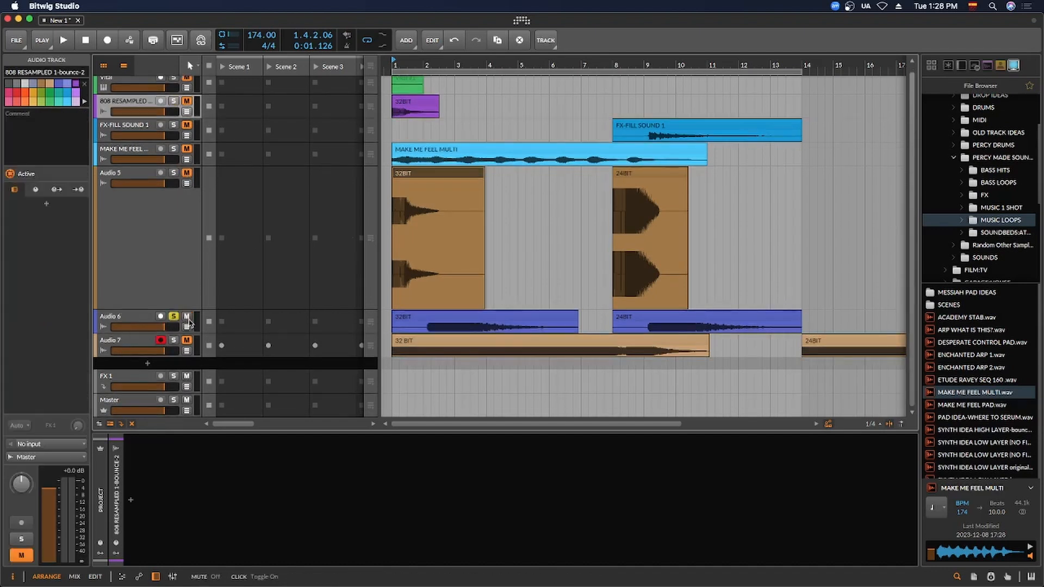
Enlarge the Audio 6 track's height and lower the gain of its 24BIT clip at bar 8 to -11.1 dB
click(679, 320)
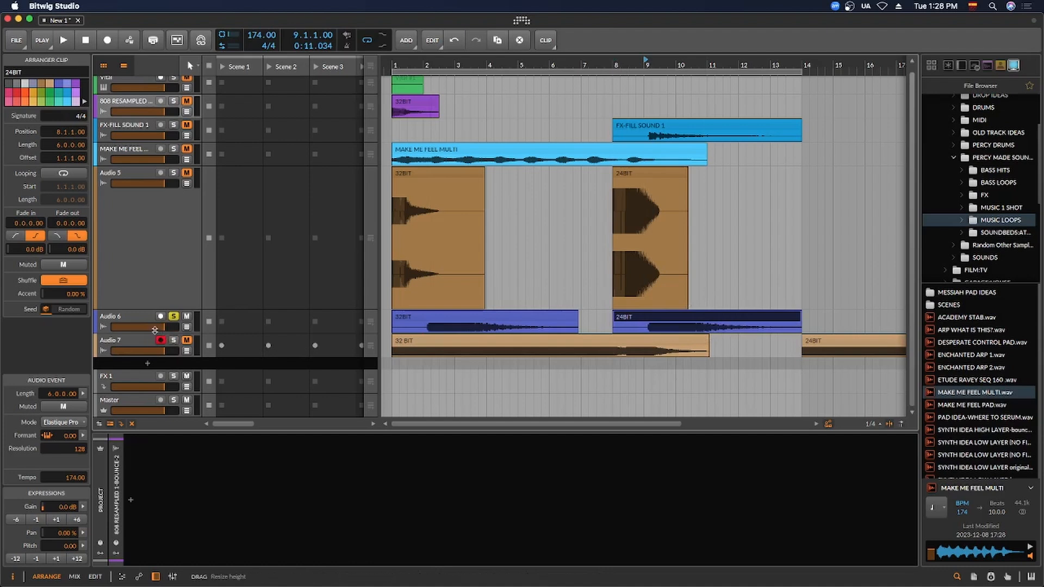
drag(155, 330, 154, 409)
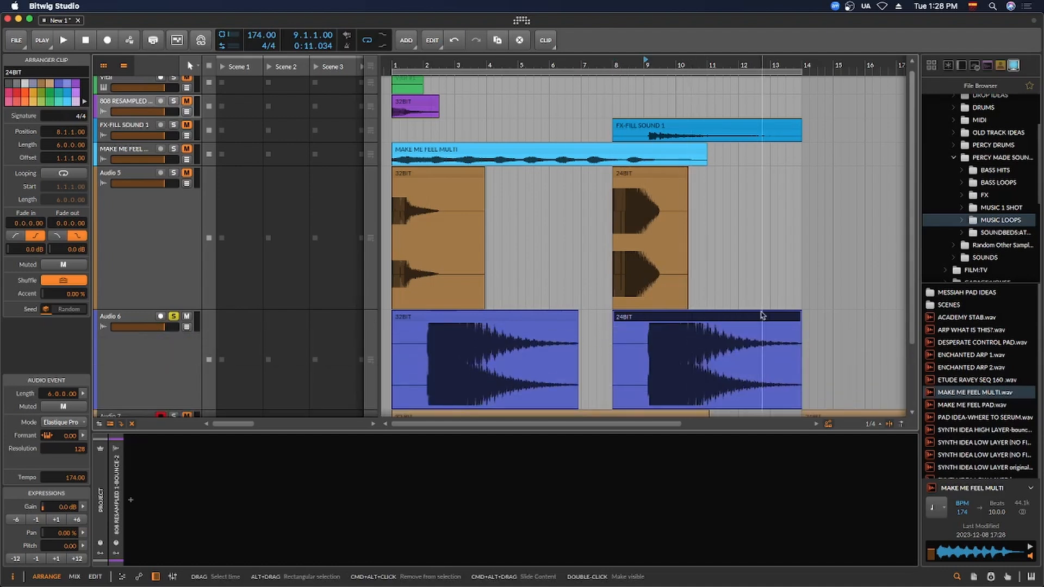
scroll(729, 317, down, 2)
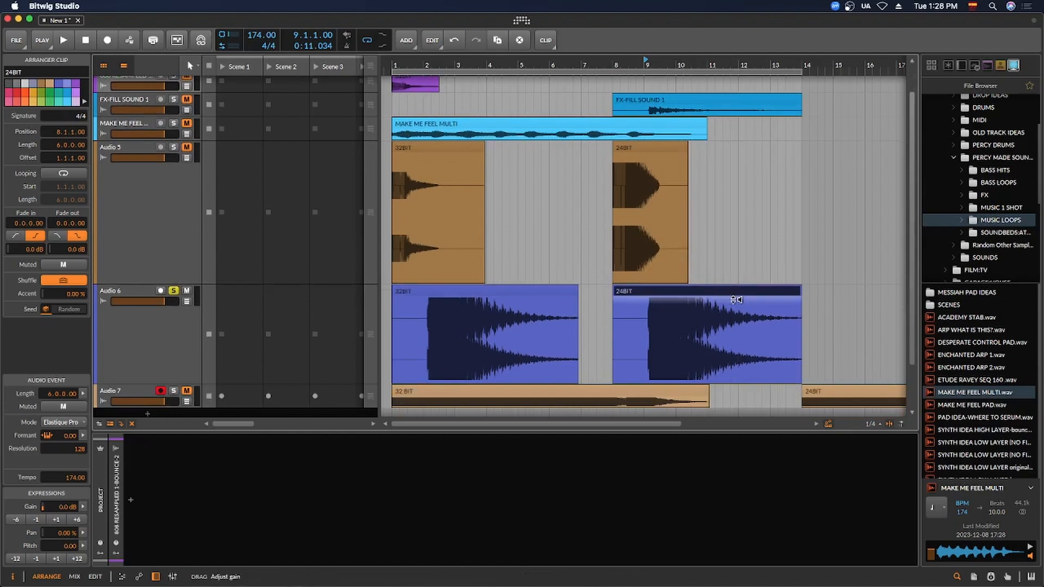
drag(737, 299, 746, 330)
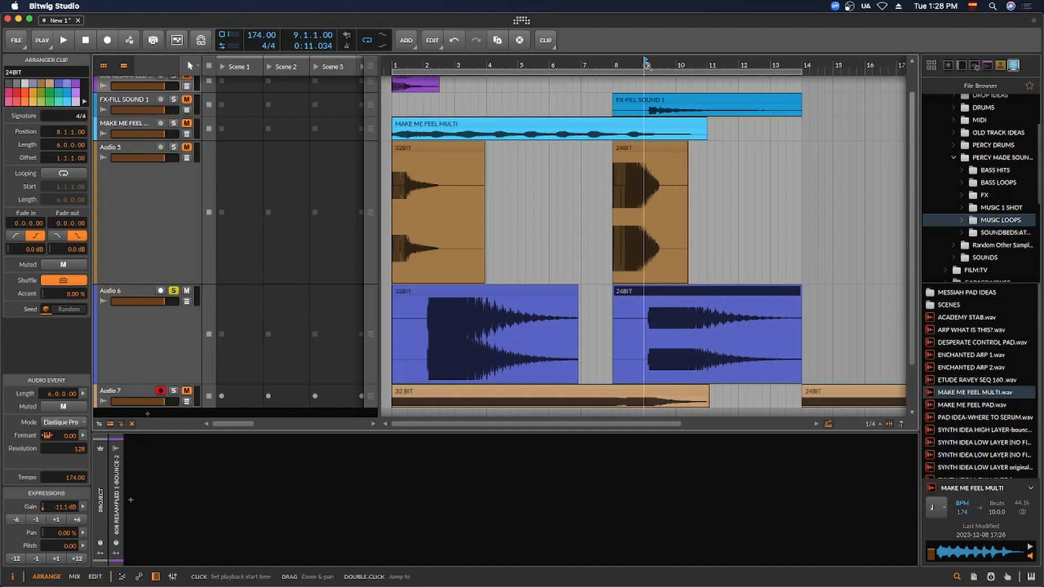
Play the 24BIT clip on the Audio 6 track from bar 9 and check the track's level meter
key(space)
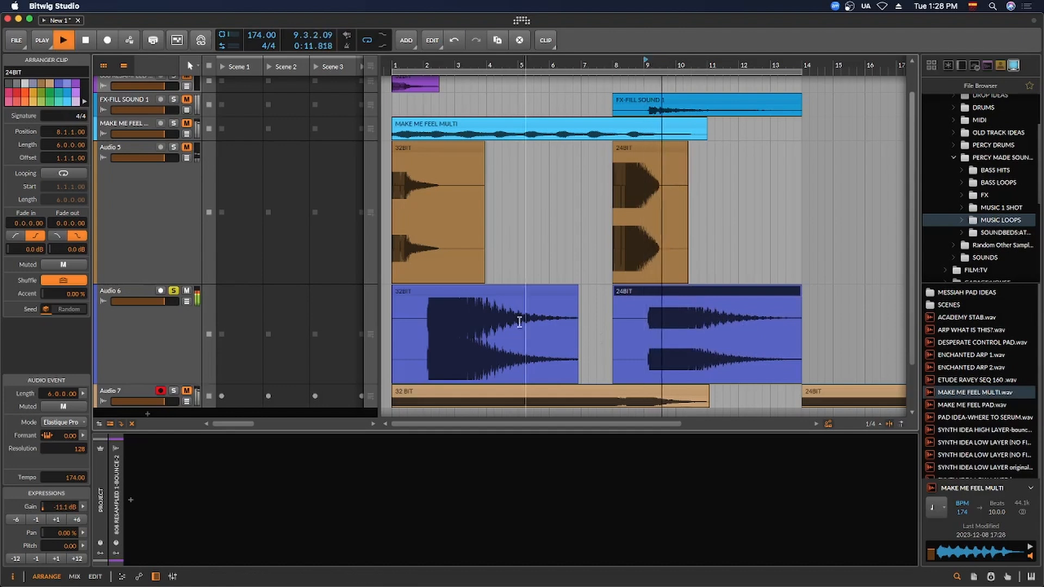
click(160, 333)
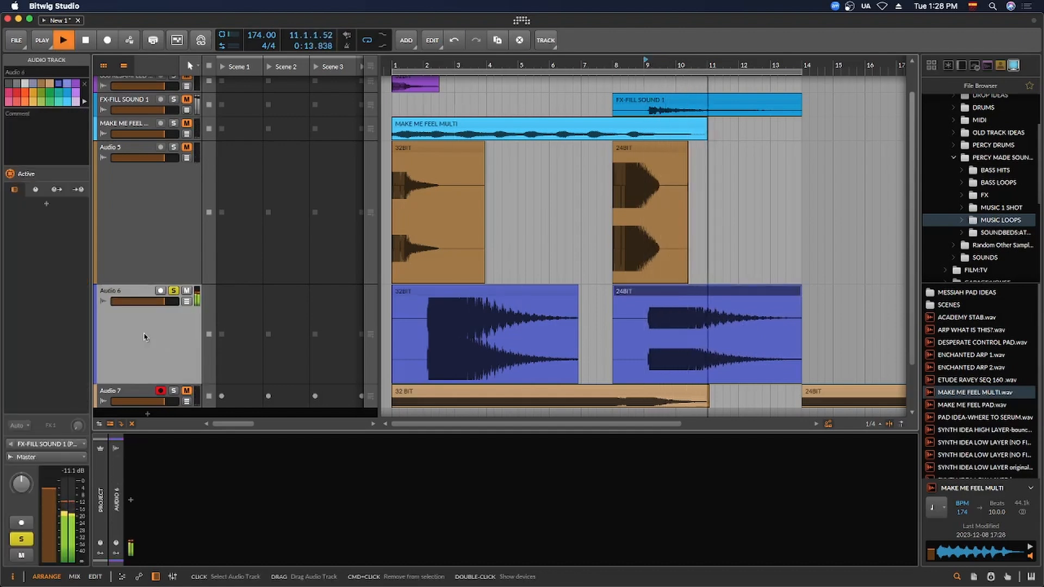
key(space)
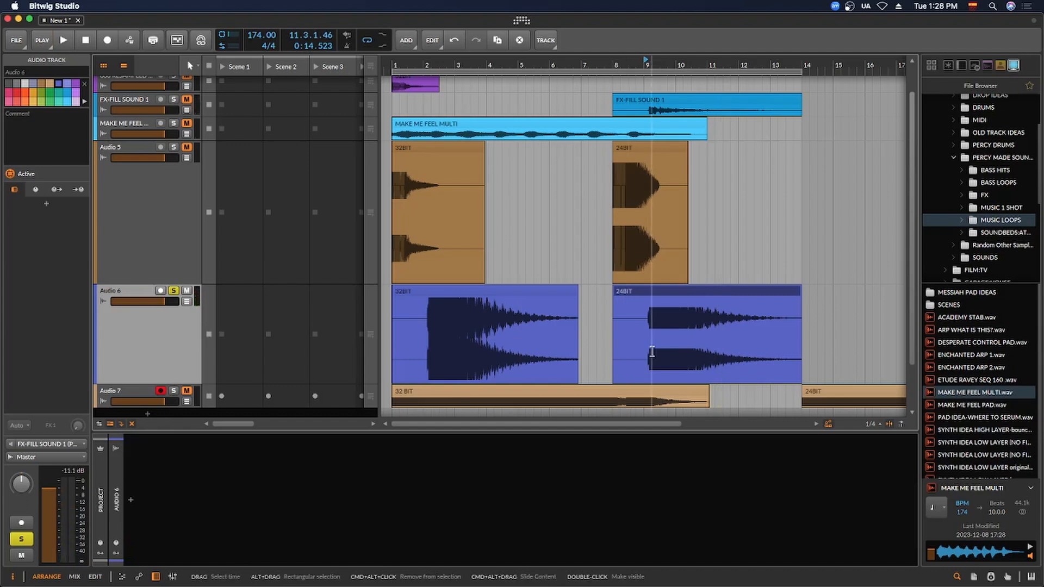
Unmute the FX-FILL SOUND 1 track and delete its Tool device with the +36.0 dB gain
click(186, 99)
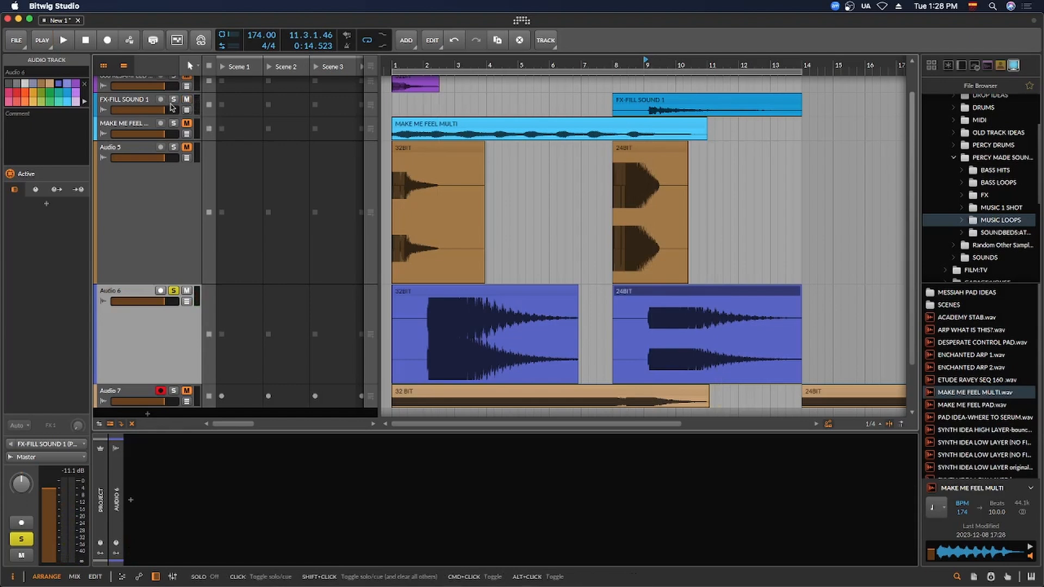
click(132, 107)
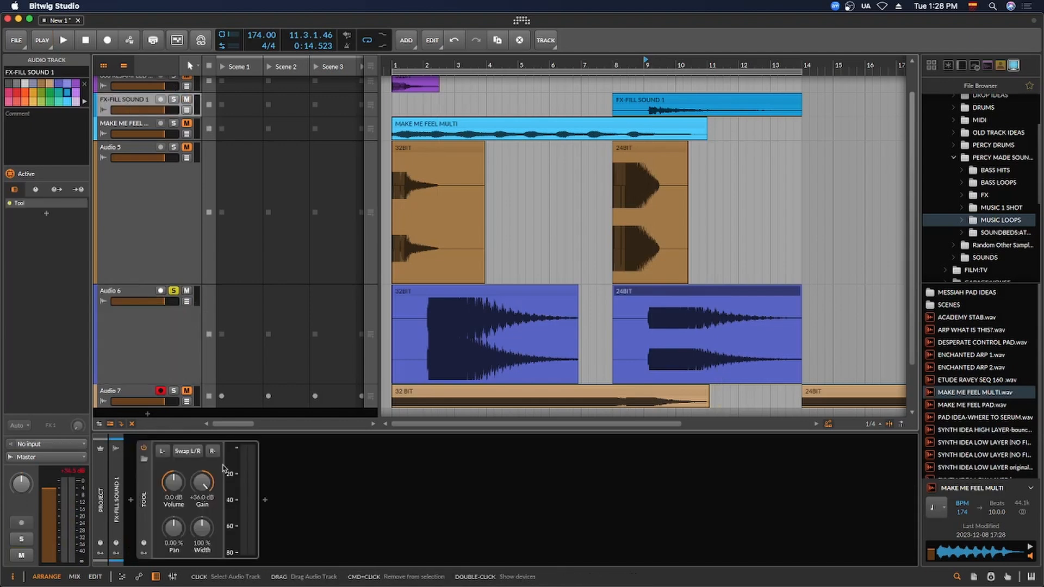
click(145, 504)
key(Delete)
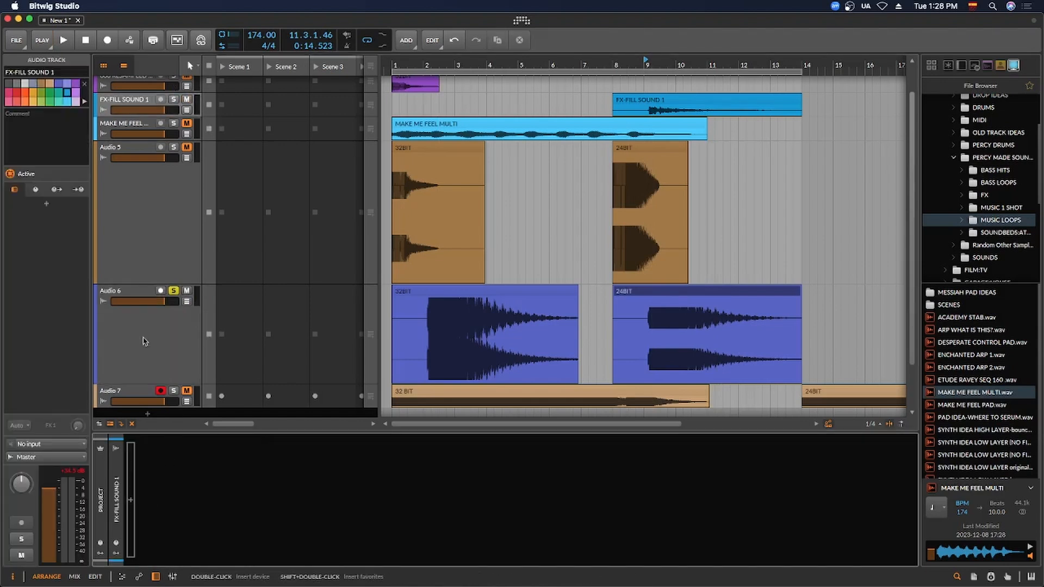
Switch the solo from Audio 6 to FX-FILL SOUND 1, mute Audio 6, and play the original sound from bar 9
key(s)
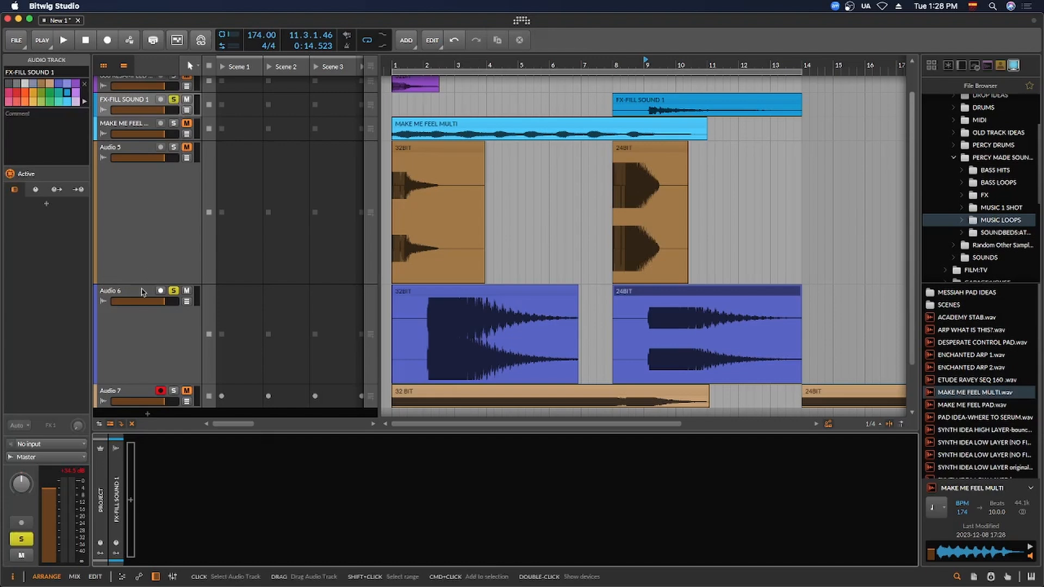
click(173, 292)
click(133, 105)
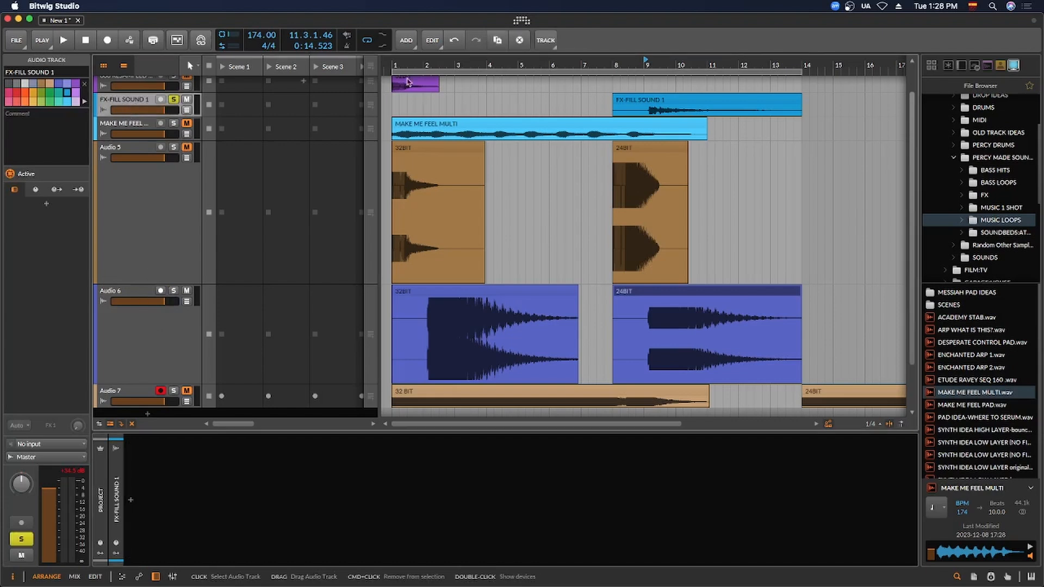
key(space)
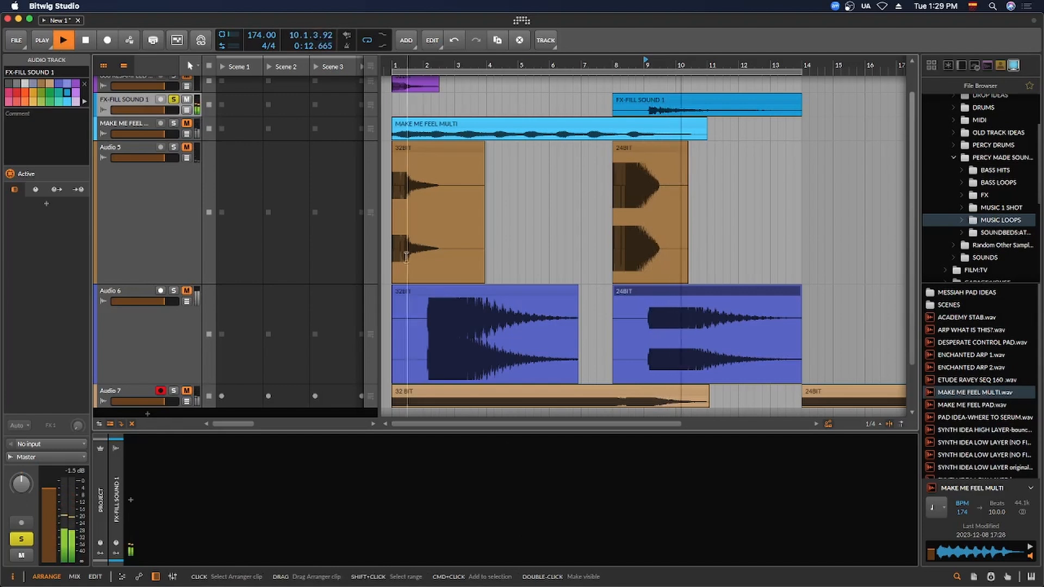
key(space)
Mute FX-FILL SOUND 1, solo and unmute Audio 6, and play its 24BIT clip from bar 9 for comparison
click(174, 99)
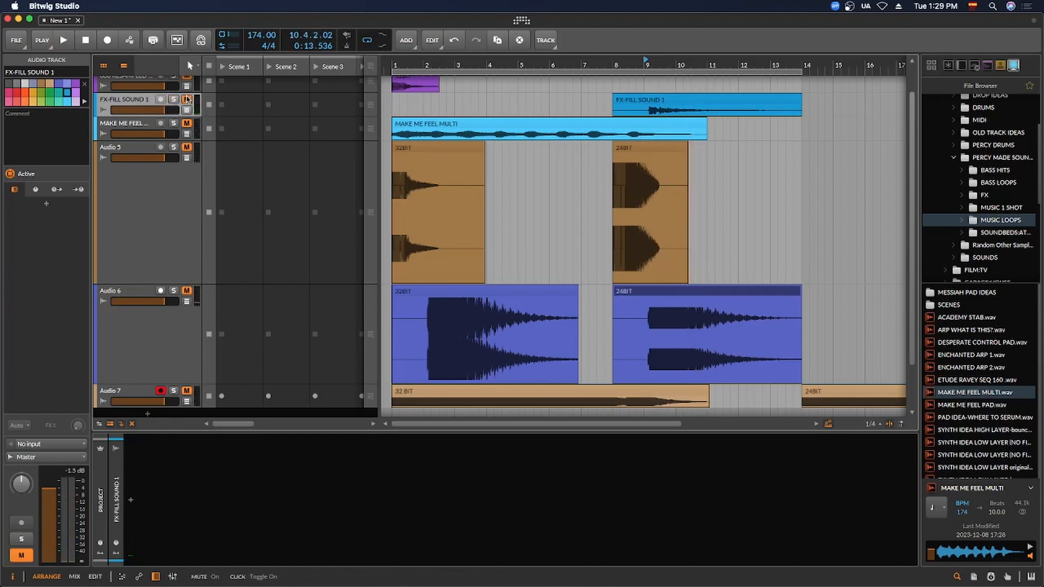
click(174, 292)
click(174, 292)
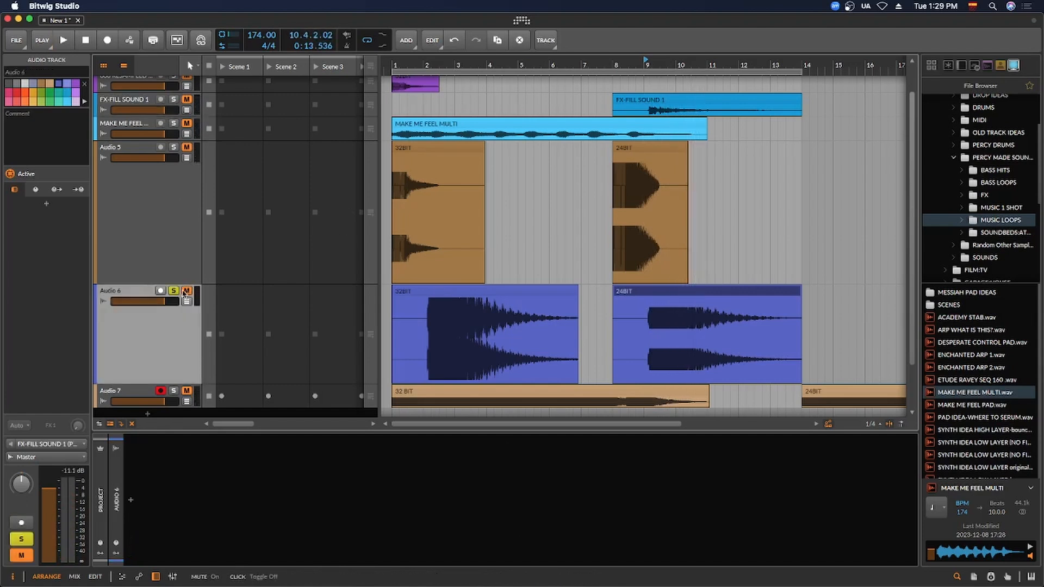
key(space)
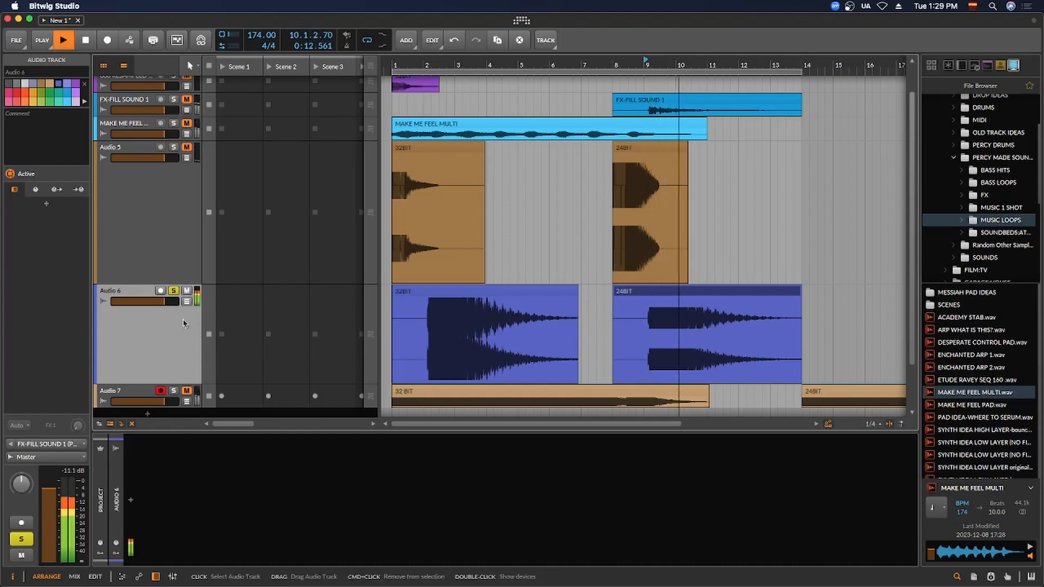
key(space)
Lower the gain of the 32BIT clip on the Audio 6 track to -38.4 dB and set the playback start to bar 2
click(481, 291)
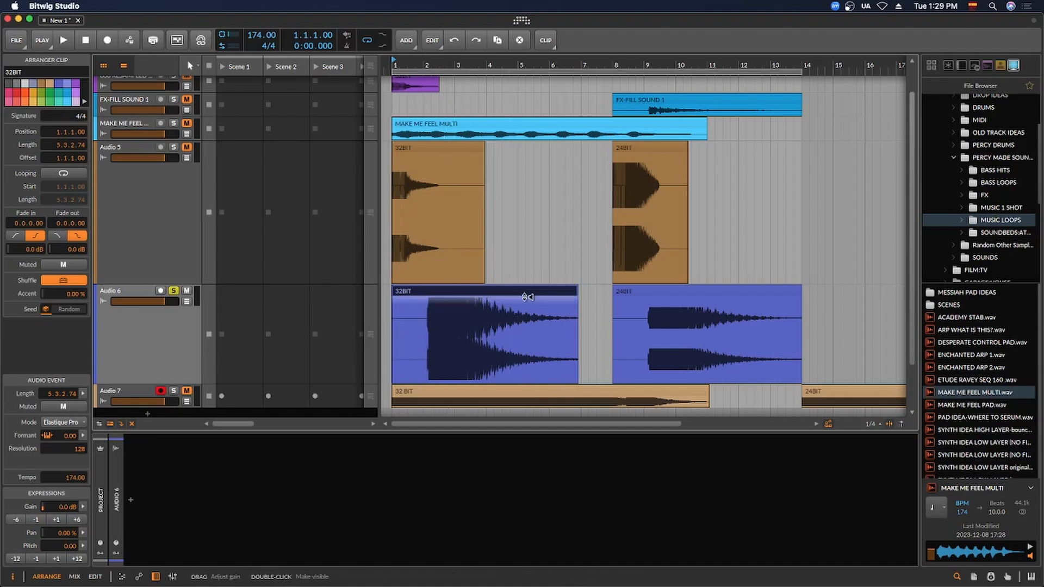
drag(527, 298, 528, 364)
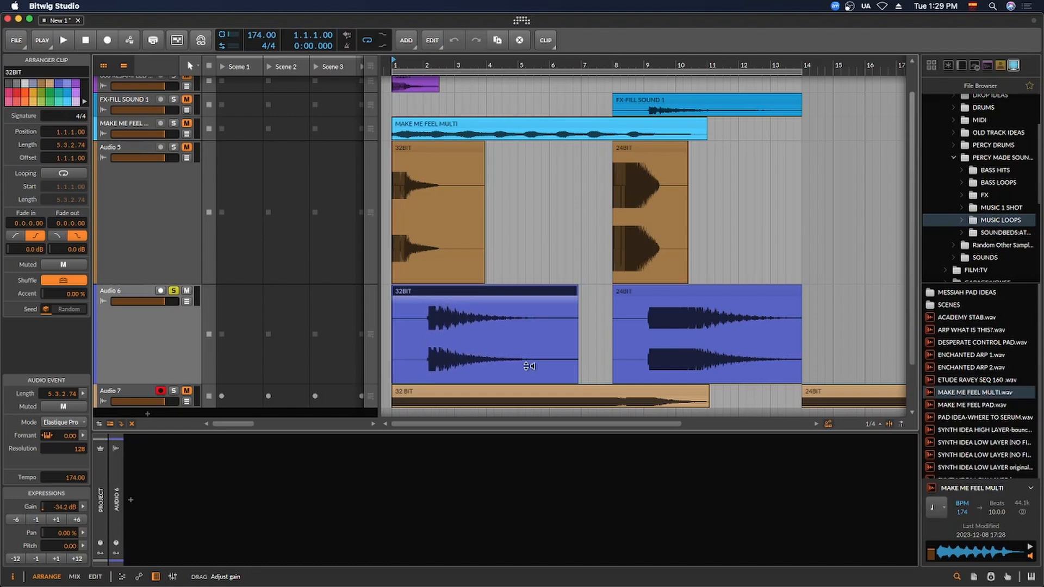
click(428, 62)
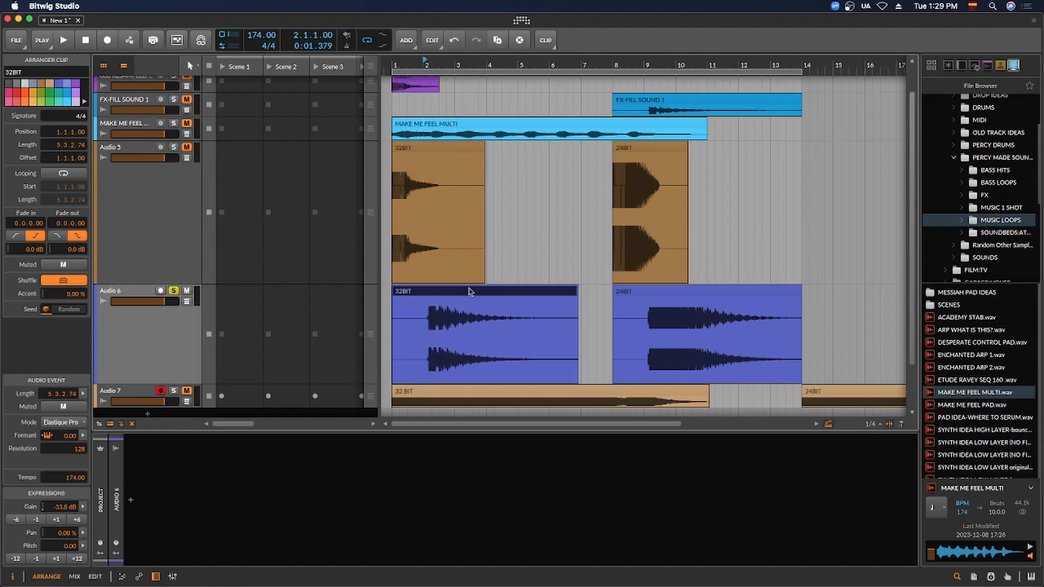
drag(492, 298, 496, 303)
Play the lowered 32BIT clip on the Audio 6 track from bar 2 and check the track's level meter
click(134, 354)
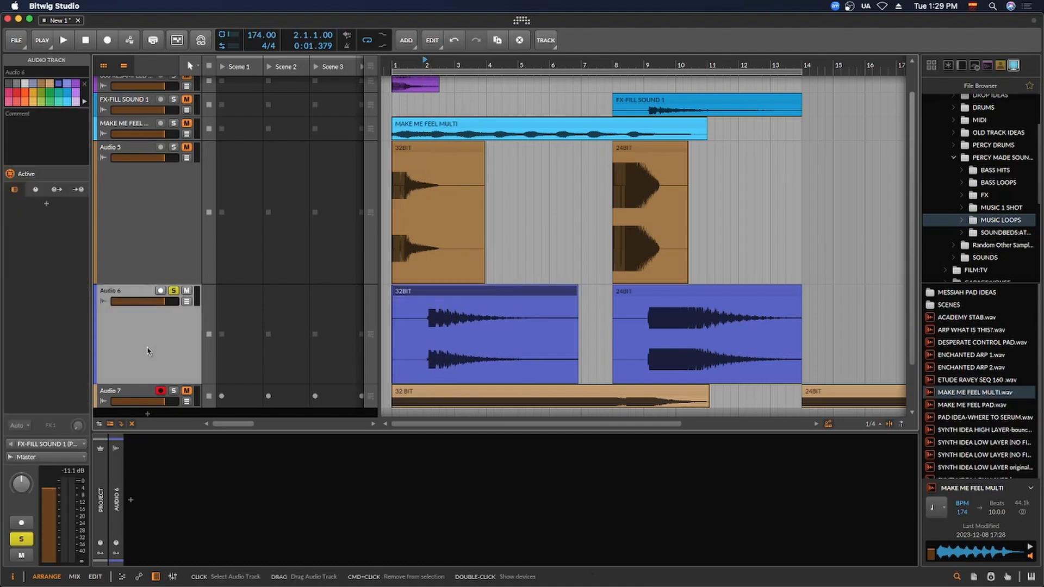
key(space)
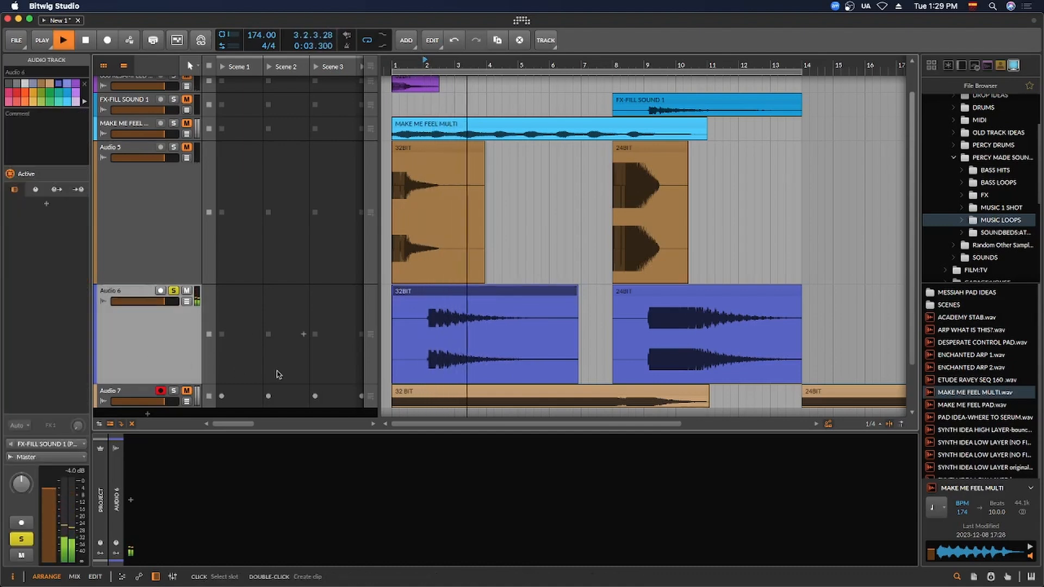
key(space)
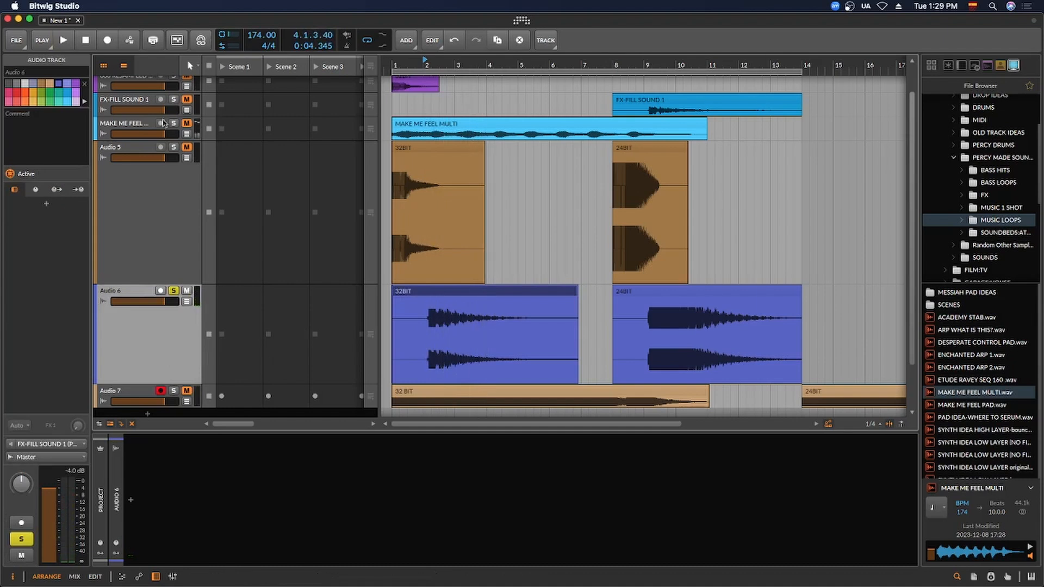
Move the FX-FILL SOUND 1 clip to start at bar 1 and play it soloed, with Audio 6 muted
drag(657, 102, 434, 110)
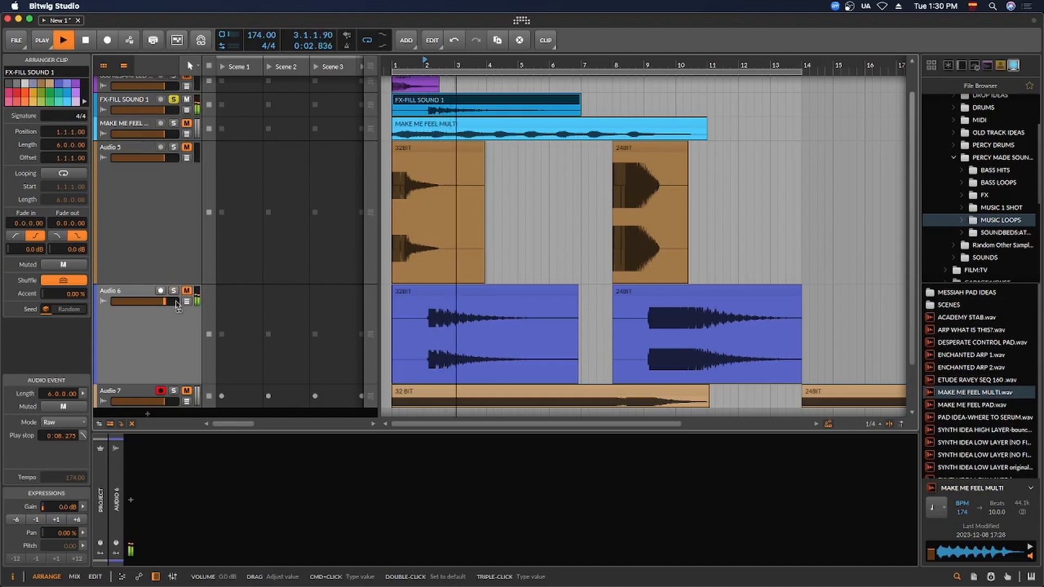
key(space)
Mute FX-FILL SOUND 1, move the solo to Audio 6, and play from bar 2
click(174, 290)
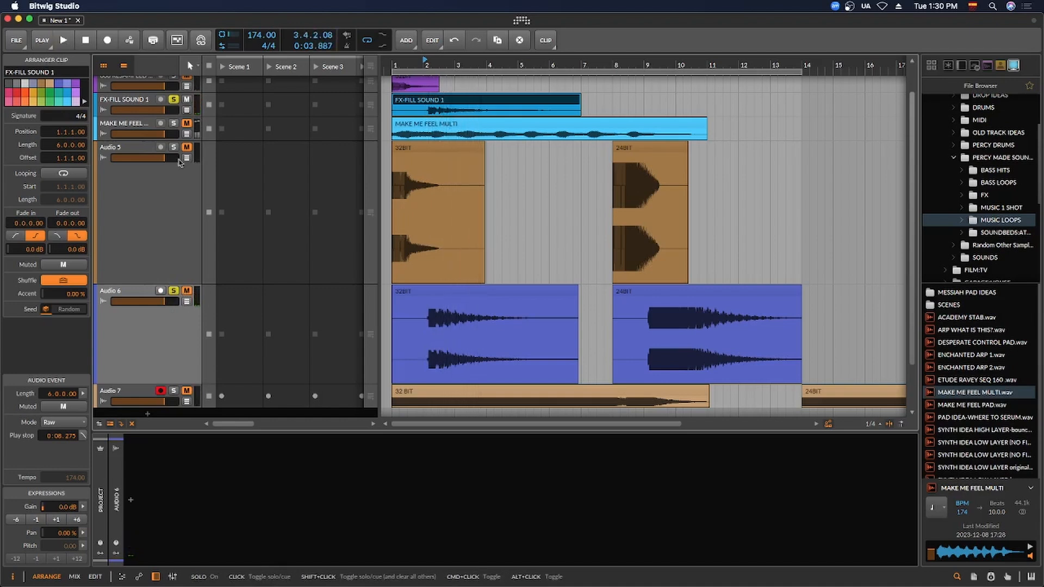
click(173, 99)
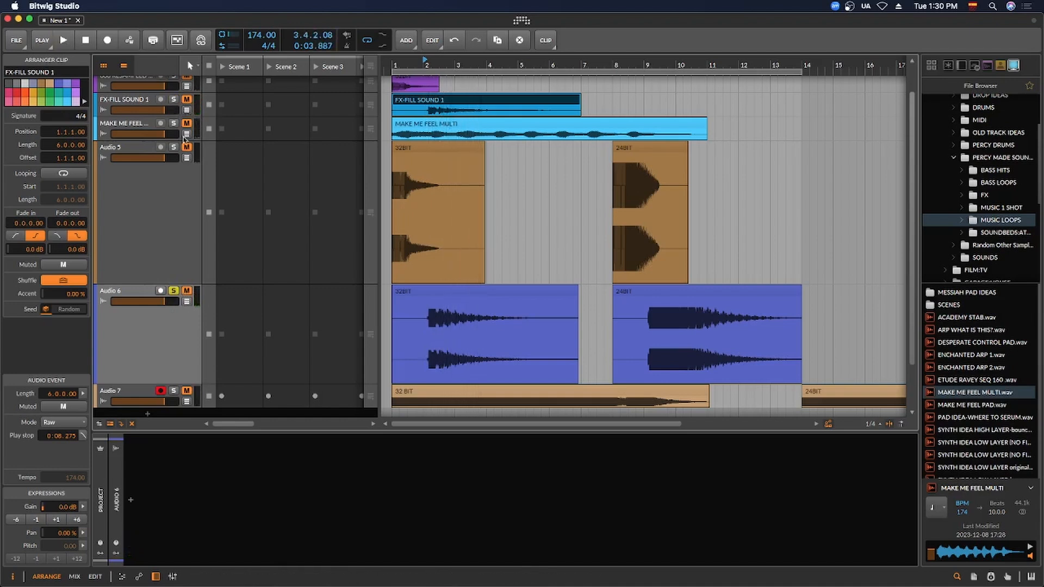
key(space)
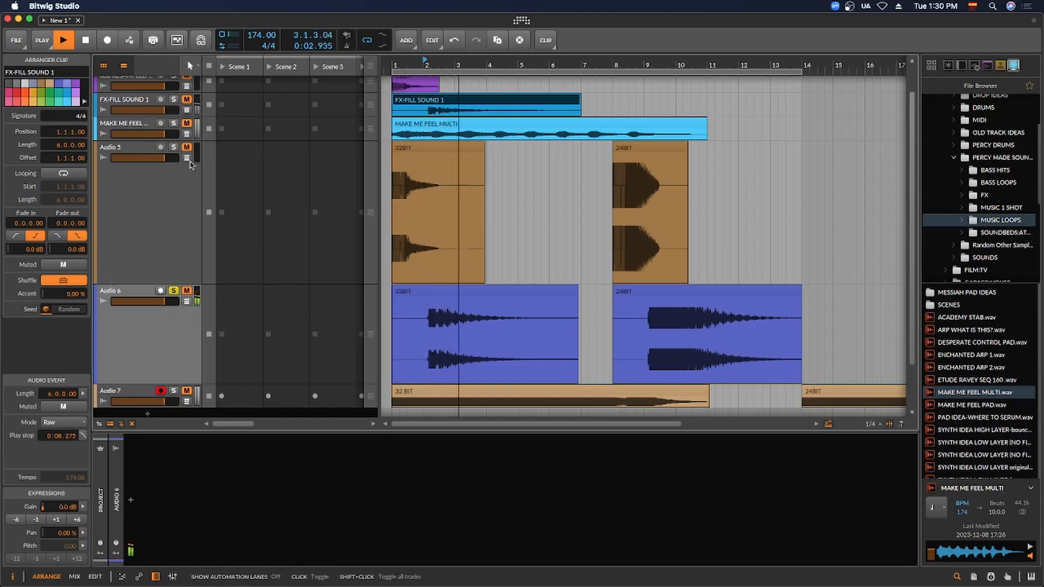
key(space)
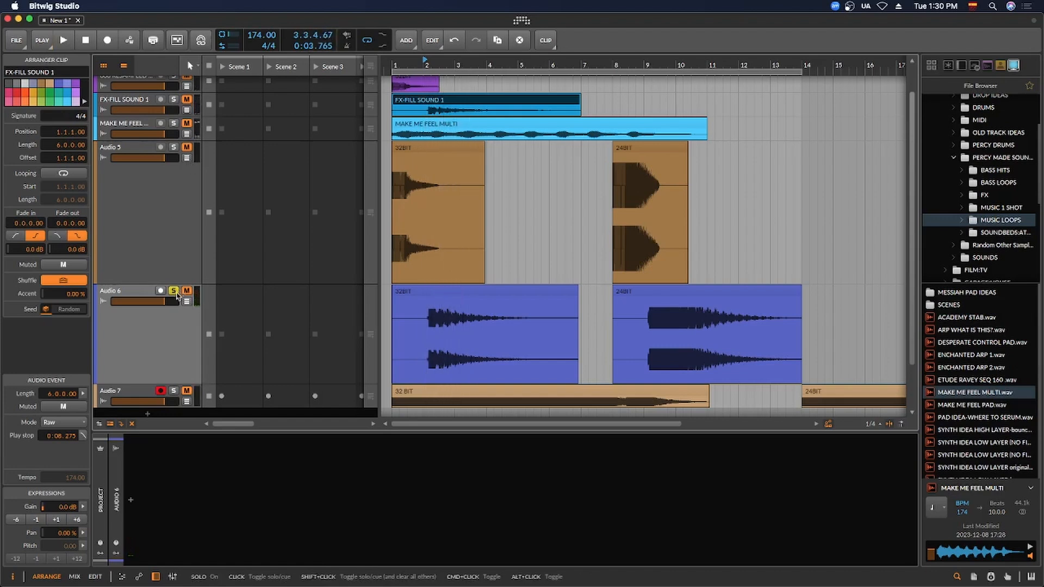
Move the solo back to FX-FILL SOUND 1, unmute it, and play the original from bar 2
click(173, 291)
click(186, 99)
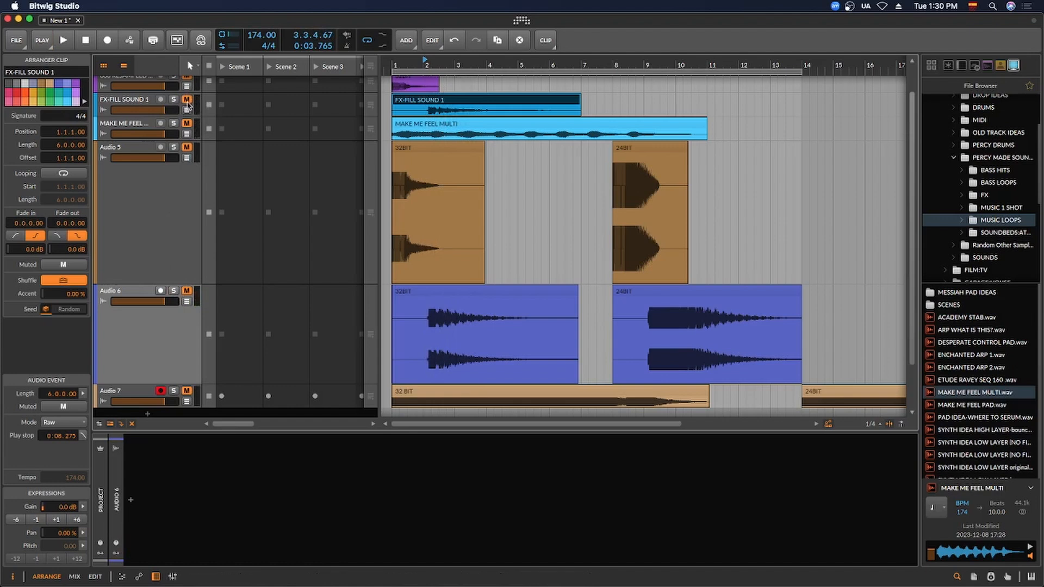
click(173, 100)
key(space)
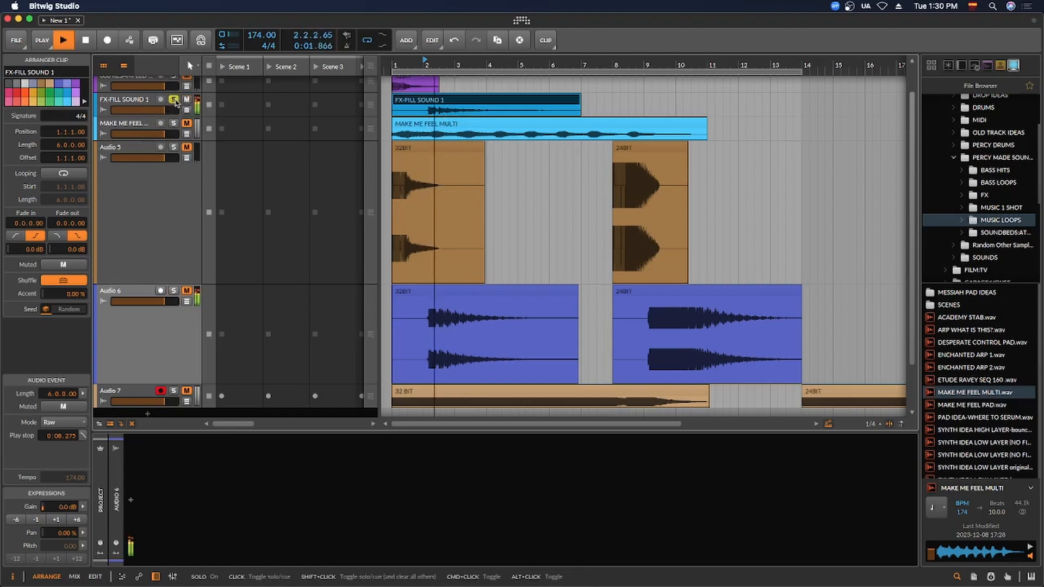
key(space)
Mute FX-FILL SOUND 1, solo and unmute Audio 6, and play its 32BIT clip against the original
click(173, 99)
click(186, 99)
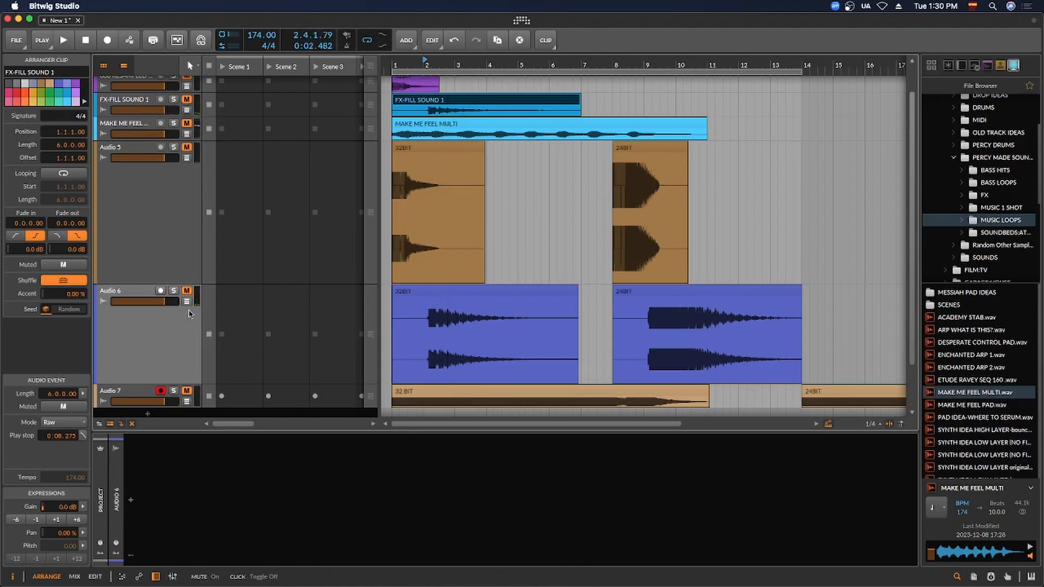
click(173, 291)
key(space)
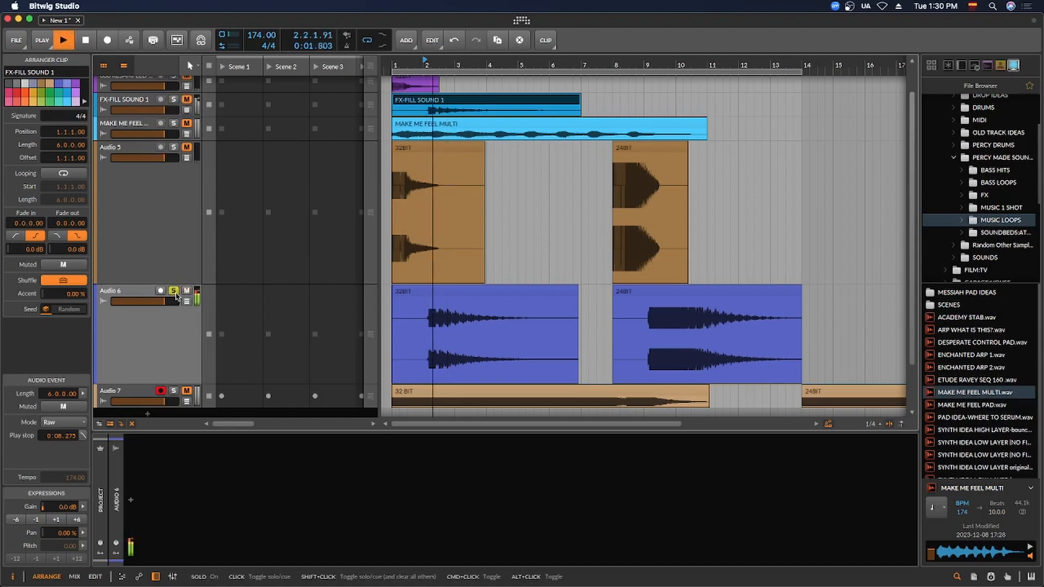
key(space)
Turn off the Audio 6 solo and compare the gain settings of its 32BIT and 24BIT clips
click(173, 290)
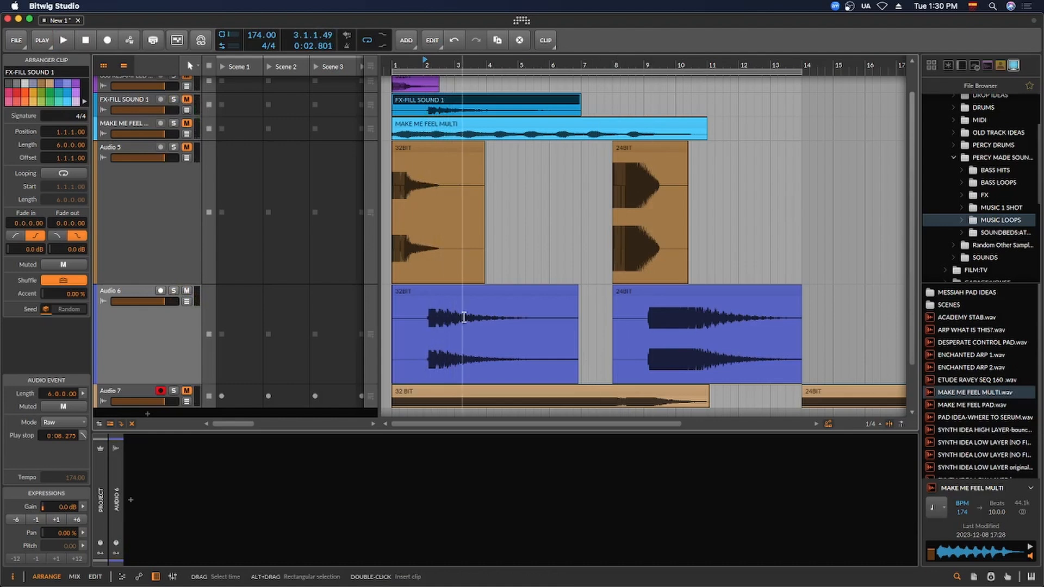
click(459, 291)
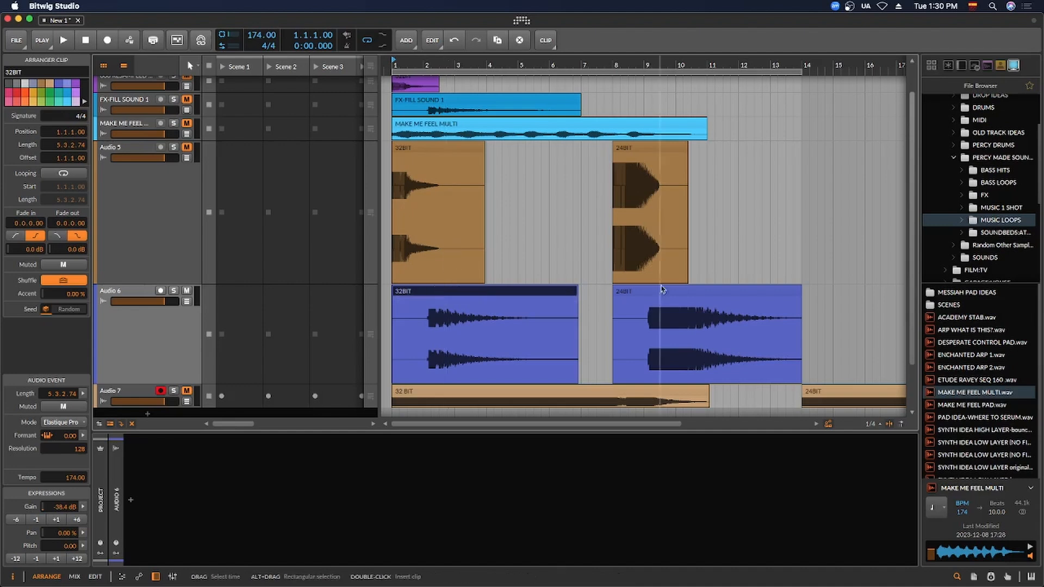
click(697, 298)
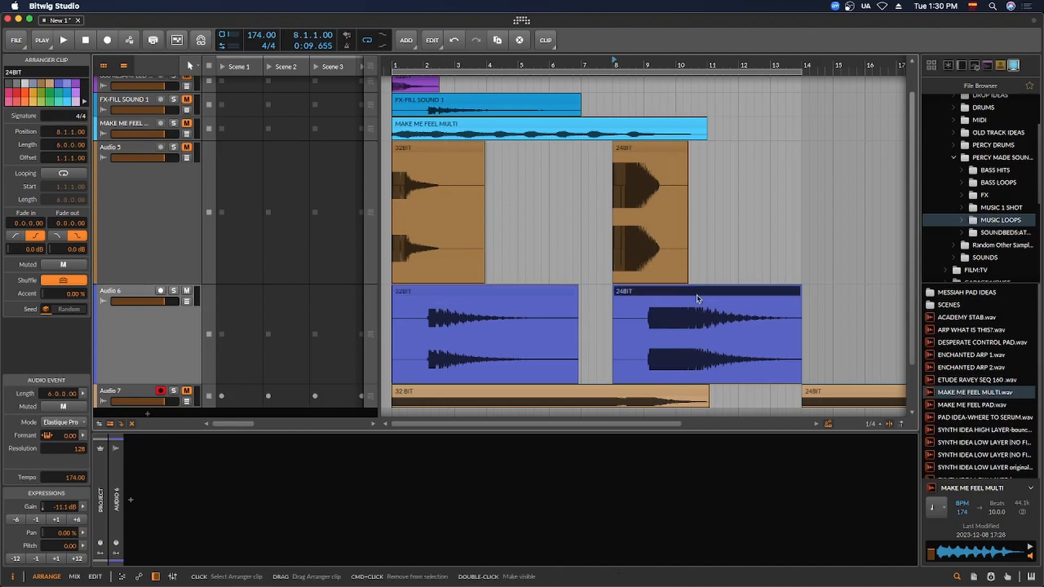